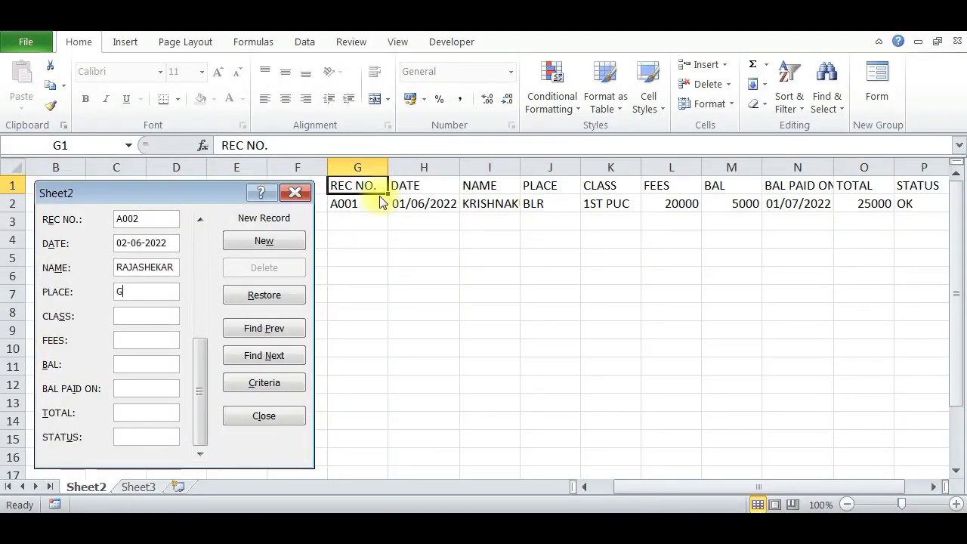
Complete record A002 with GLB, 1ST BSC, fees 40000, balance 10000, paid 02-07-2022, total 50000, OK and save it.
type("LB")
key("Tab")
type("1ST BSC")
key("Tab")
type("40000")
key("Tab")
type("10000")
key("Tab")
type("02-07-2022")
Start a new record A003 dated 21-06-2022 and enter the student's name.
key("Tab")
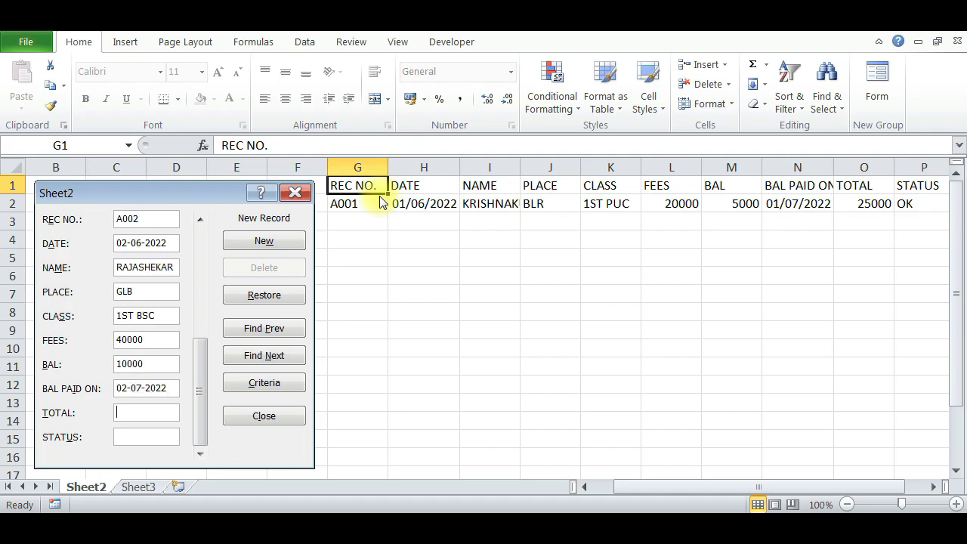
type("50000")
key("Tab")
type("OK")
key("Return")
type("A003")
key("Tab")
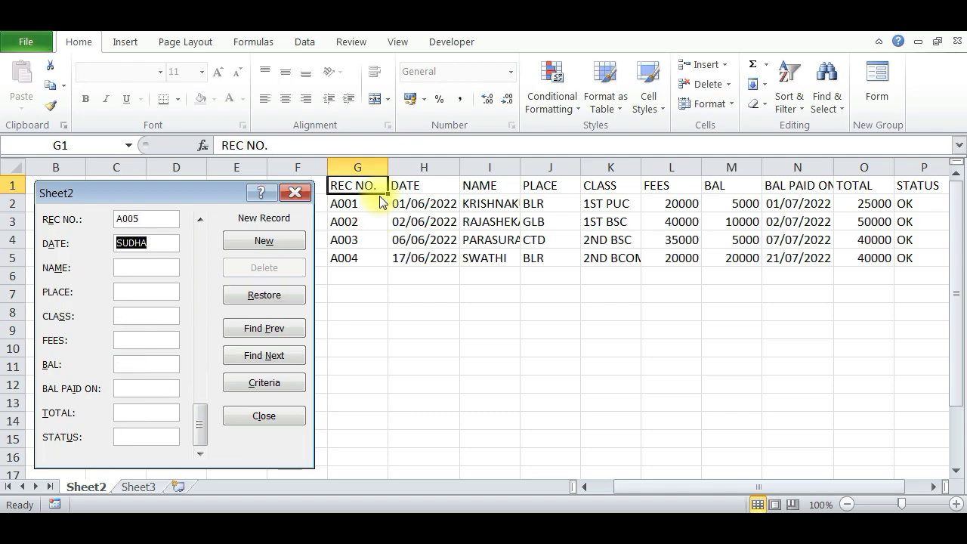
type("21-06-2022")
key("Tab")
type("SUDHA")
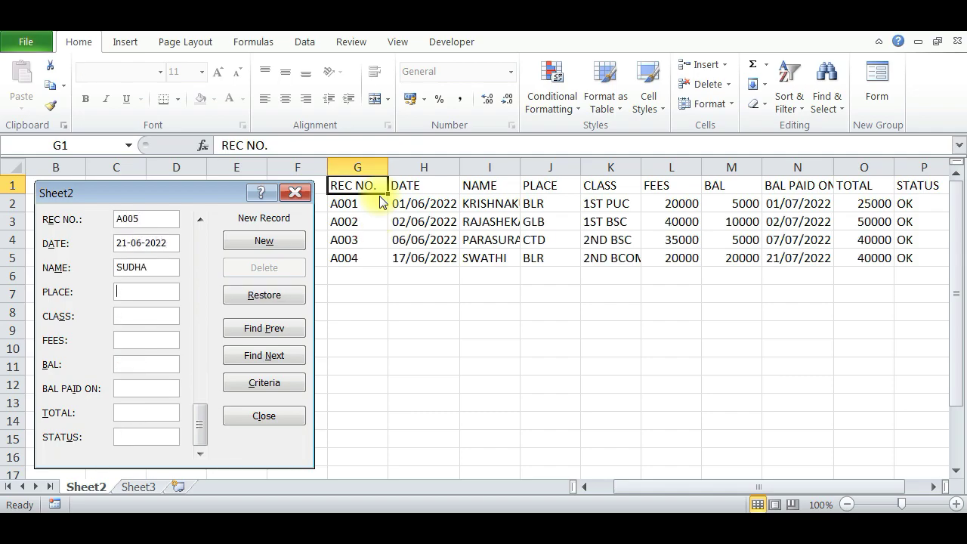
Enter HBL, 3RD BCOM, fees 20000, balance 10000, paid 25-07-2022, total 30000, OK and save record A005.
key("Tab")
type("HBL")
key("Tab")
type("3RD BCOM")
key("Tab")
type("20000")
key("Tab")
type("10000")
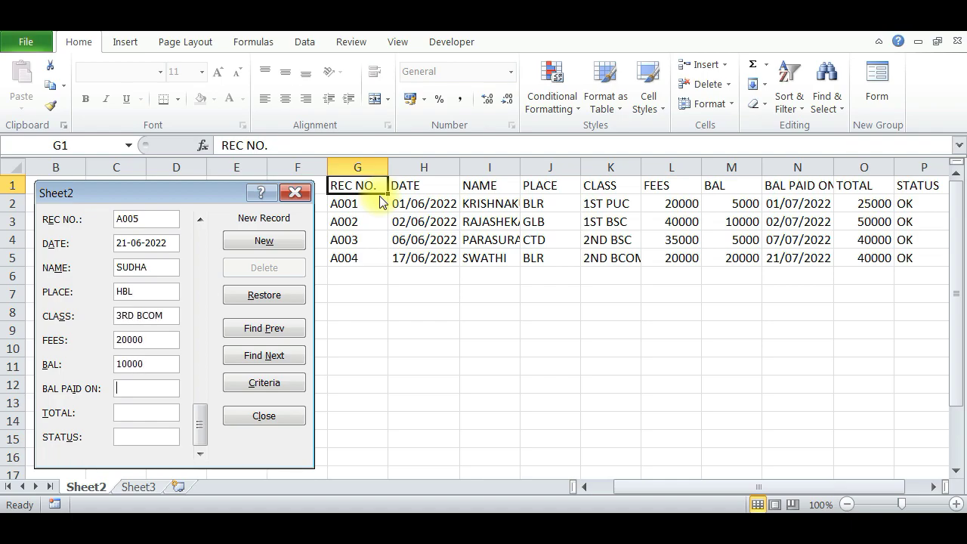
key("Tab")
type("25-07-2022")
key("Tab")
type("30000")
key("Tab")
type("OK")
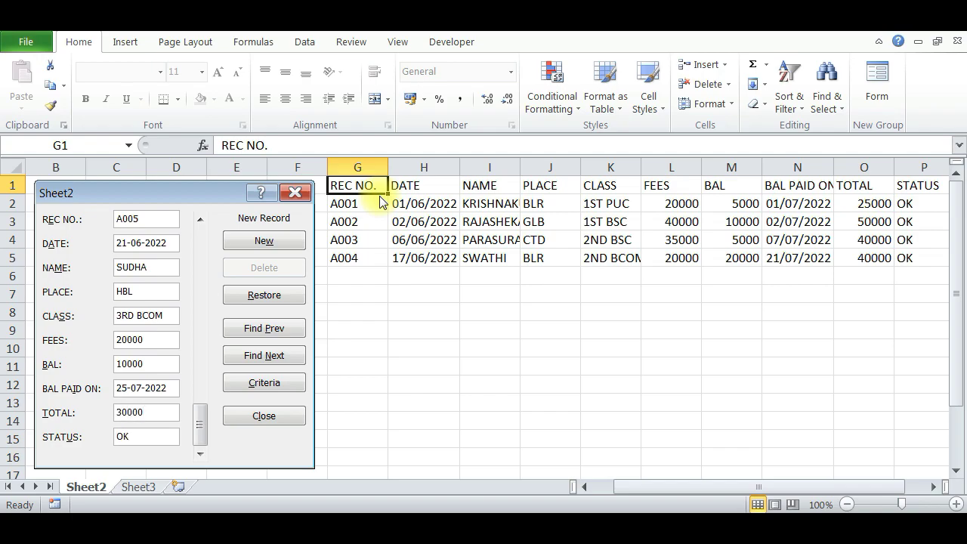
key("Return")
Close the data form, select the REC NO. header G1 and reopen the Form.
key("Escape")
left_click(797, 348)
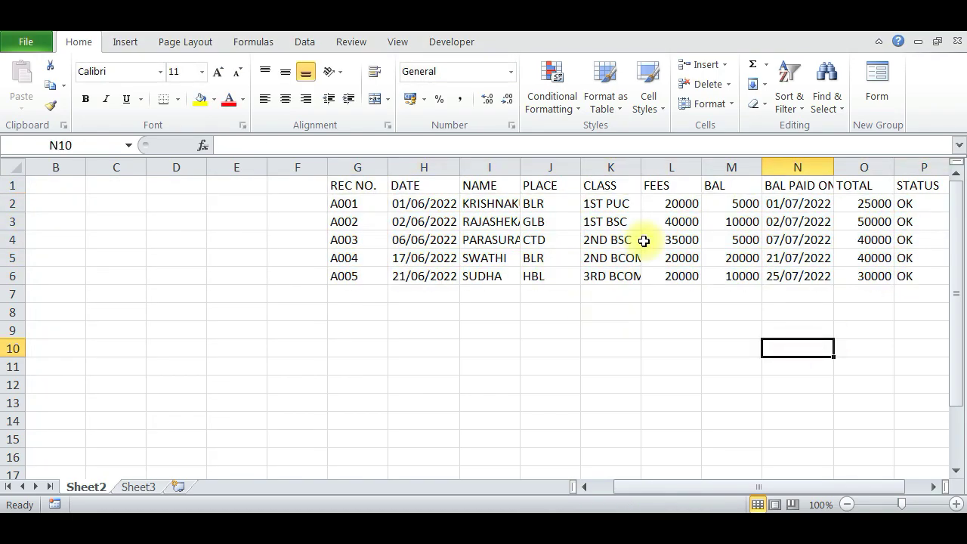
left_click(355, 185)
left_click(876, 79)
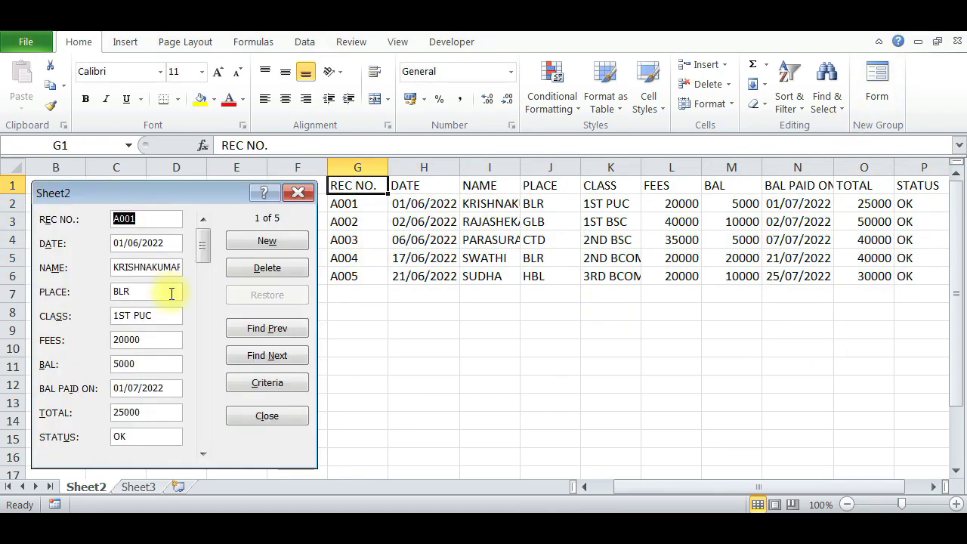
Browse forward to record A005 and amend its student name.
left_click(266, 355)
left_click(267, 355)
left_click(266, 355)
left_click(267, 355)
type("K")
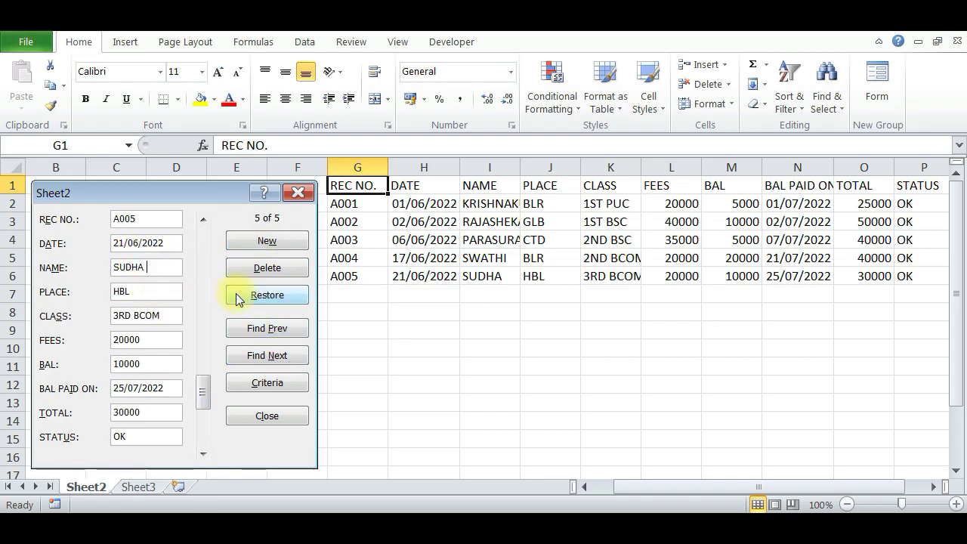
left_click(267, 240)
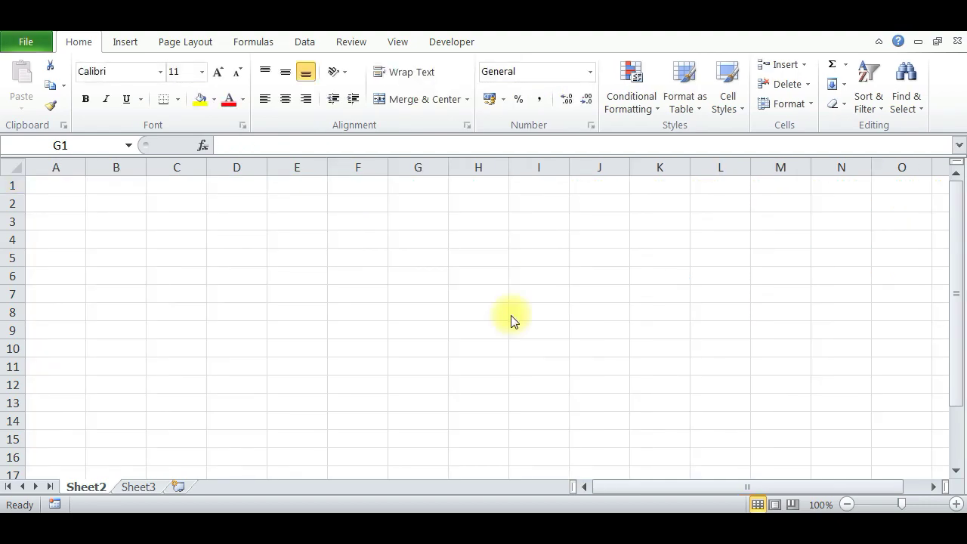
Select cell G1 on the blank Sheet2.
left_click(405, 183)
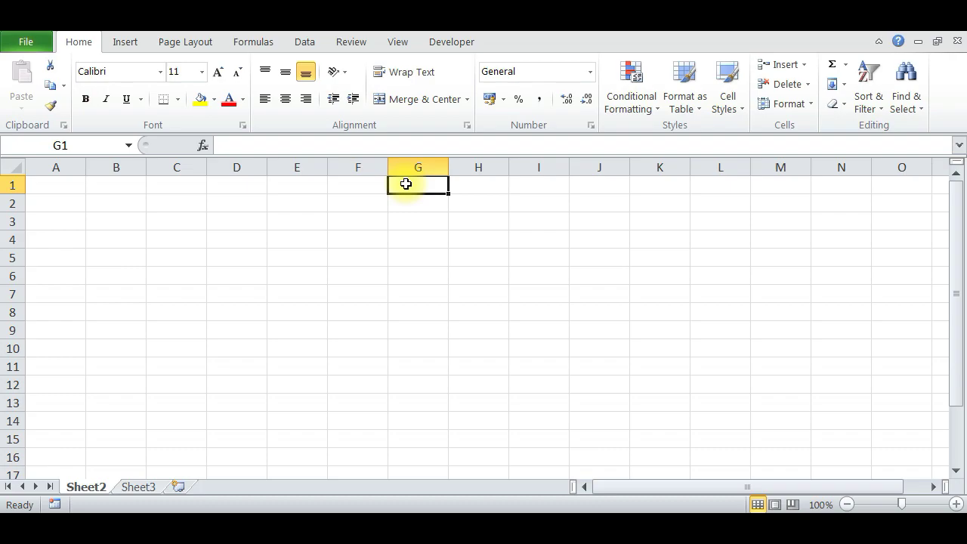
Open Excel Options at Customize Ribbon and list All Commands.
left_click(19, 39)
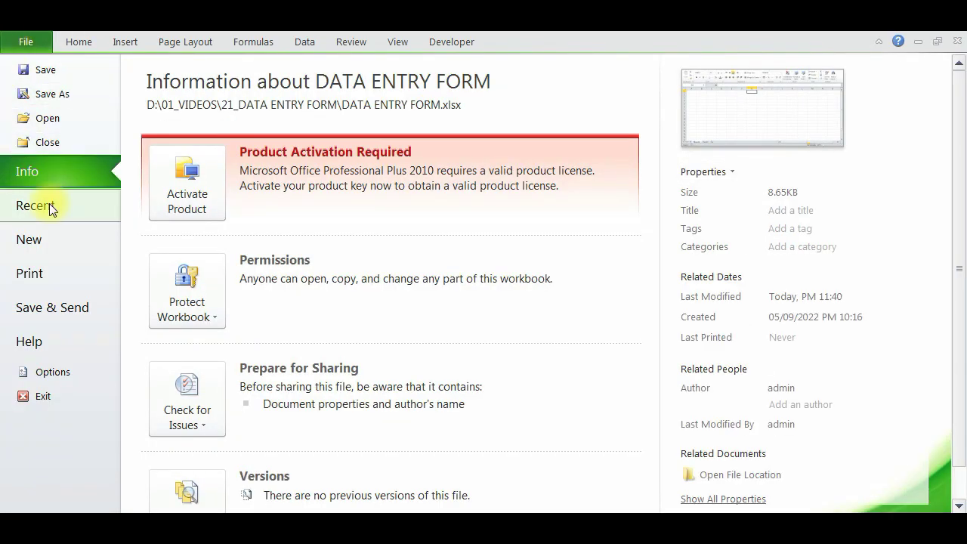
left_click(53, 371)
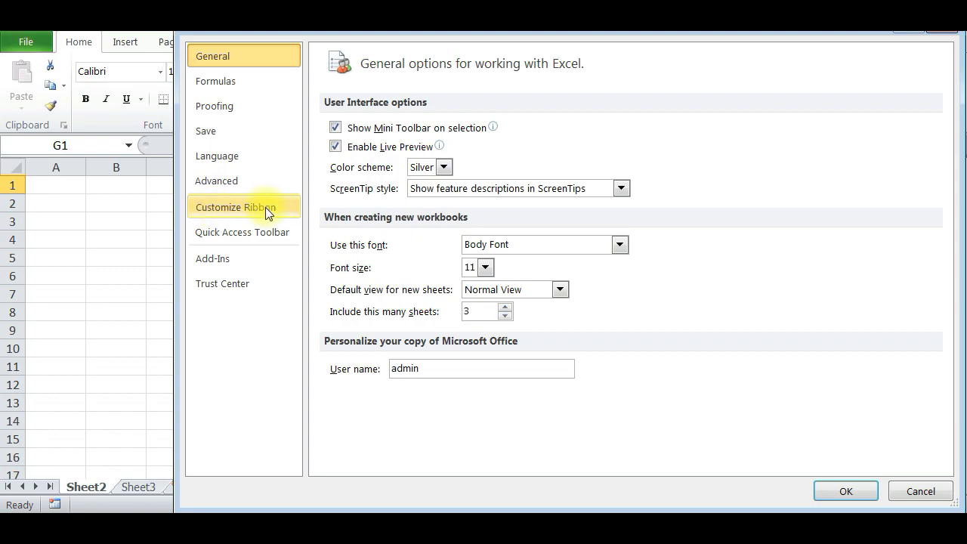
left_click(213, 211)
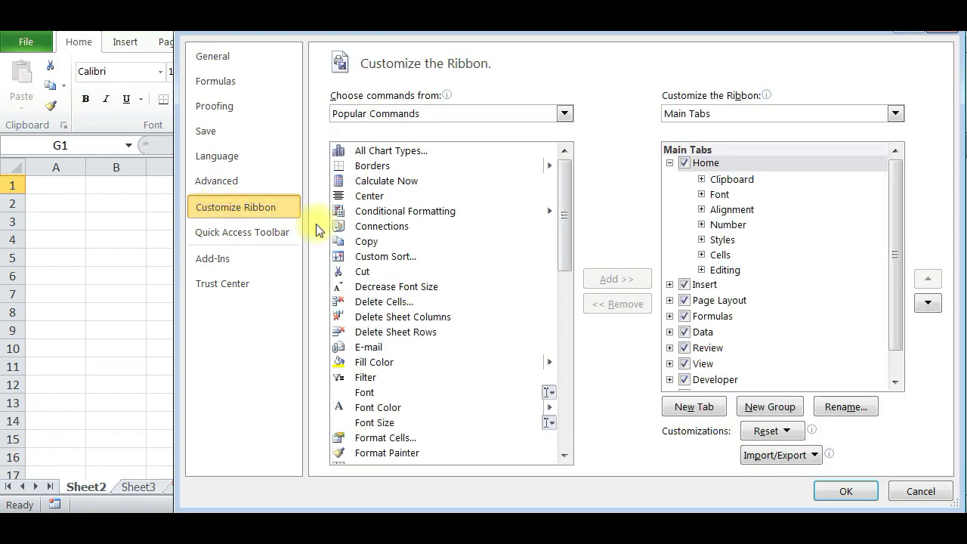
left_click(406, 114)
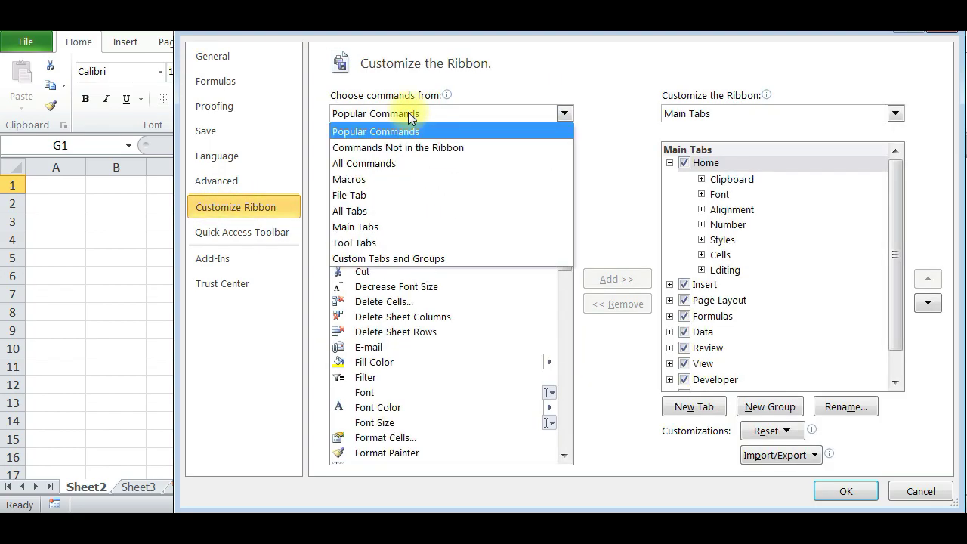
left_click(353, 165)
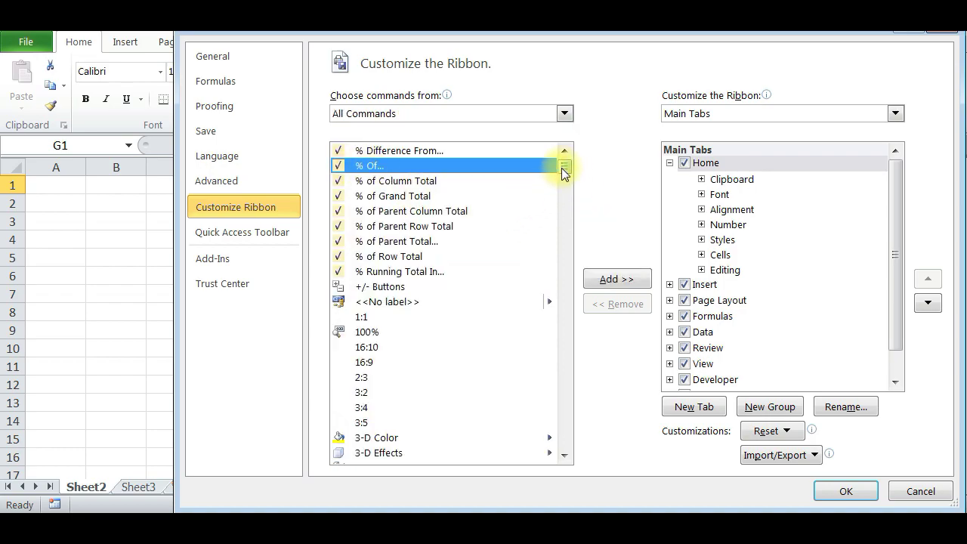
Add the Form command to a new custom group on the Home tab and apply.
left_click_drag(561, 168, 563, 266)
left_click(388, 271)
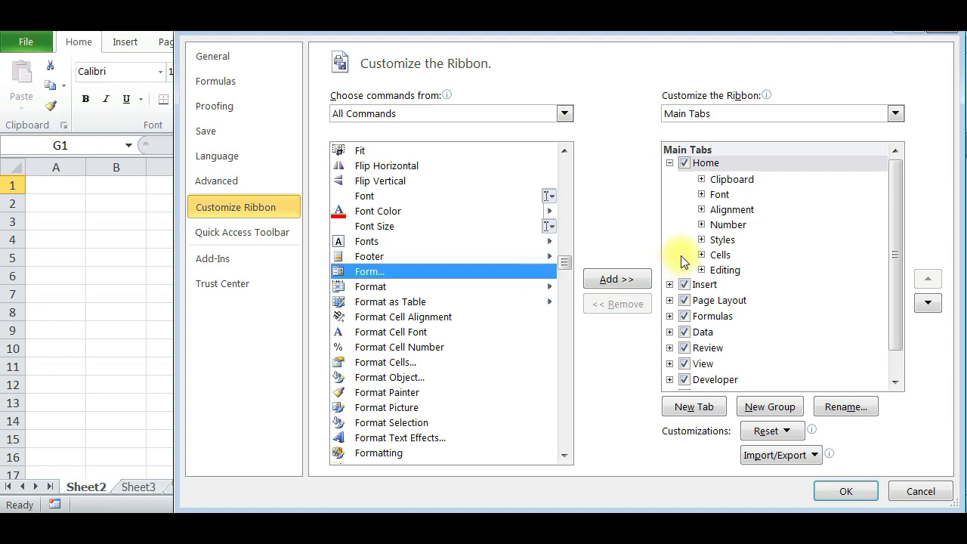
left_click(701, 162)
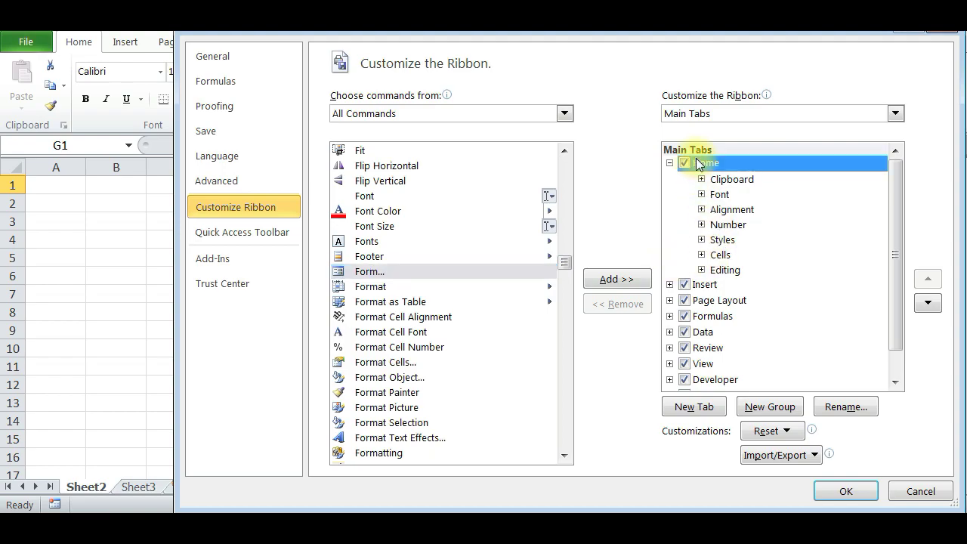
left_click(769, 406)
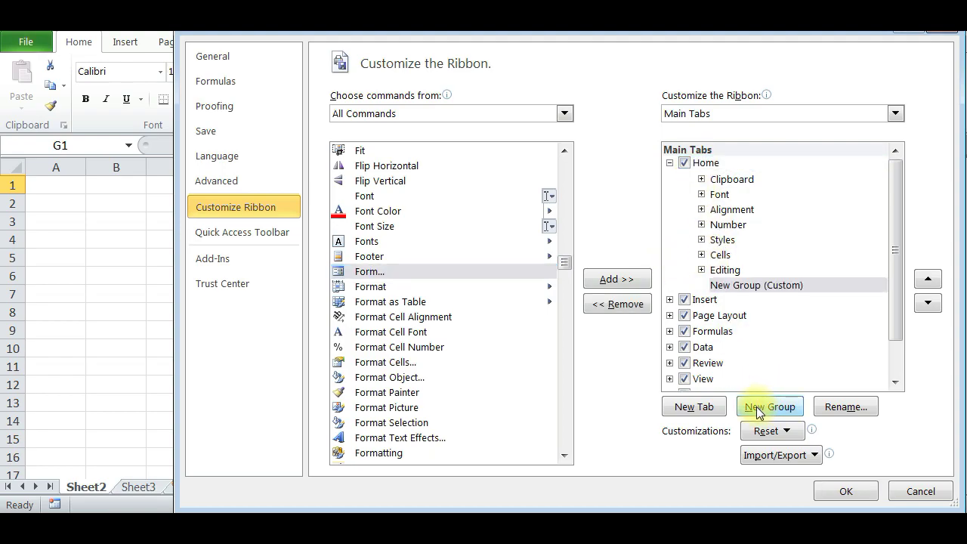
left_click(374, 275)
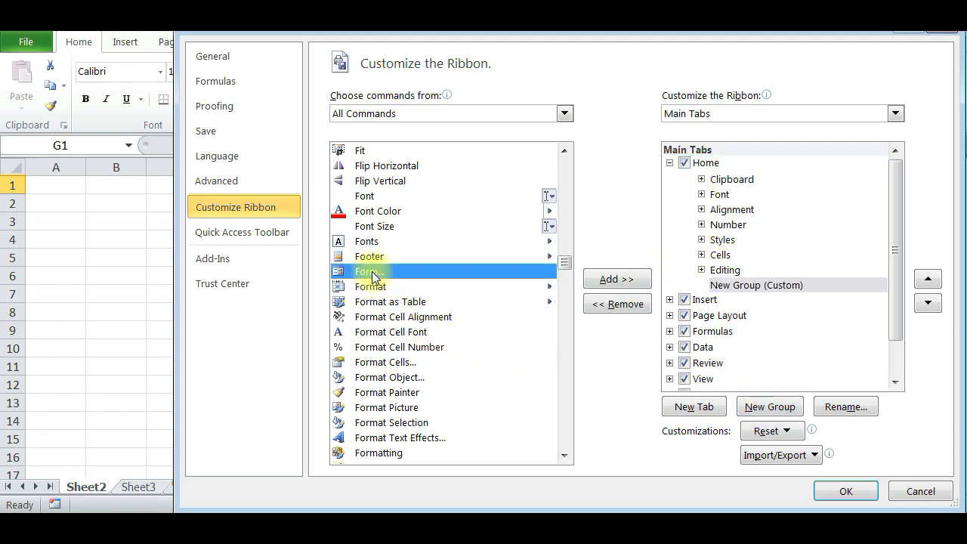
left_click(629, 281)
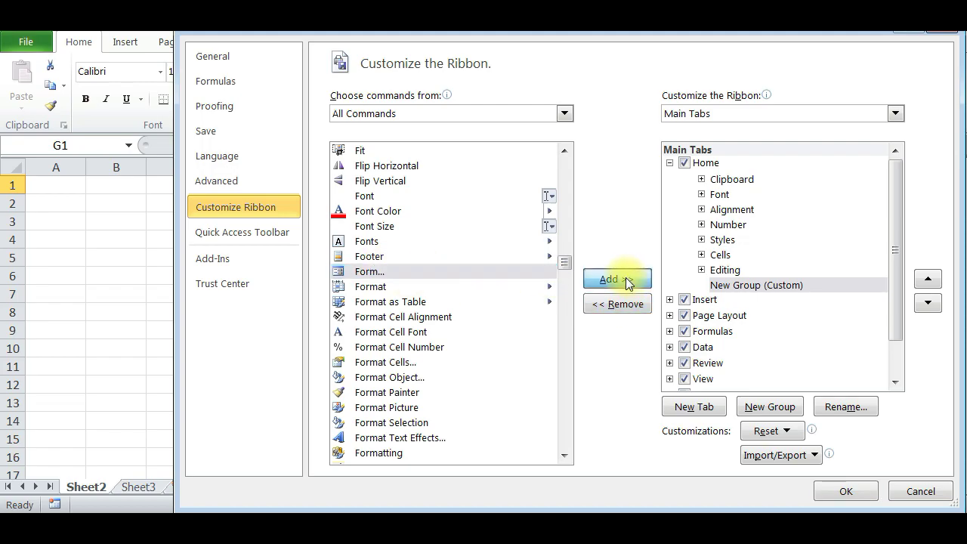
left_click(846, 491)
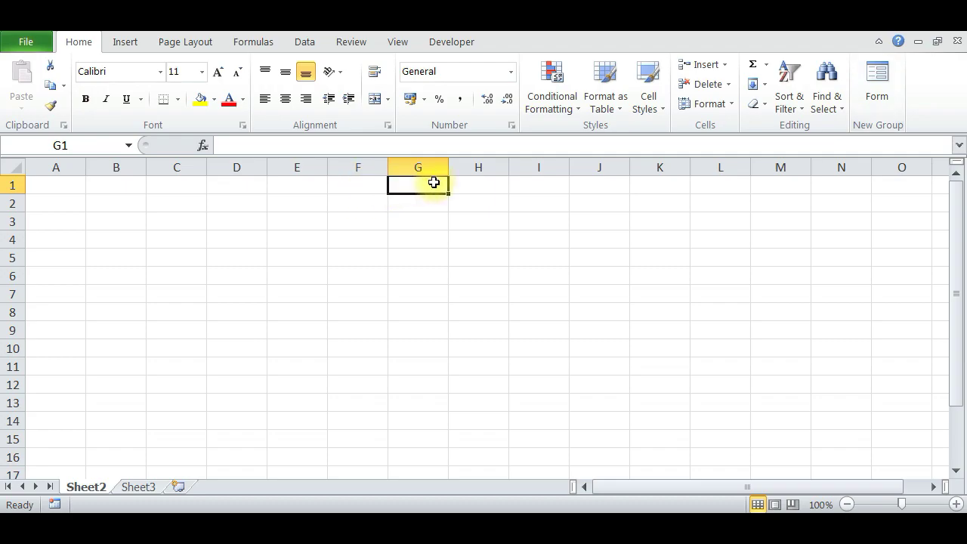
Enter headings REC NO, DATE, NAME, PLACE, CLASS and FEES in G1:L1.
type("REC NO")
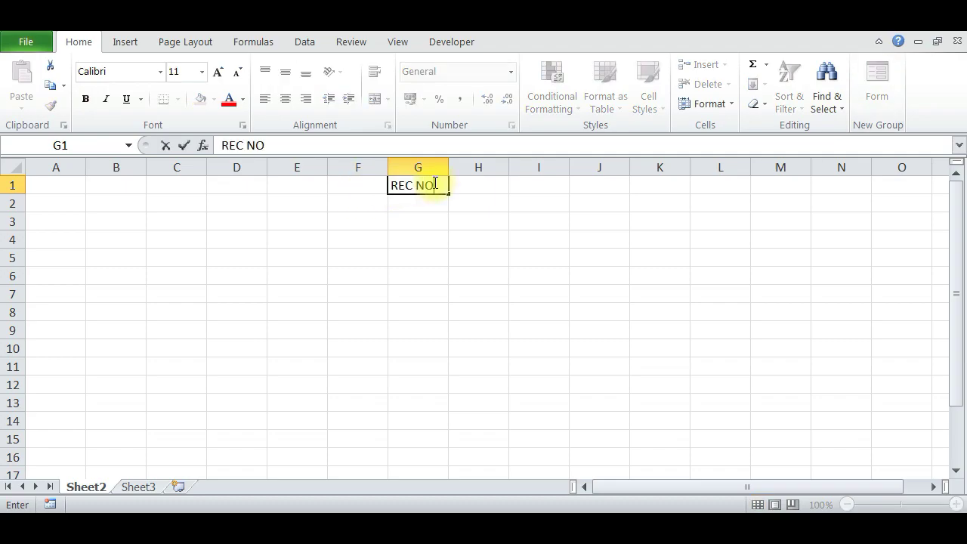
key("Tab")
type("DATE")
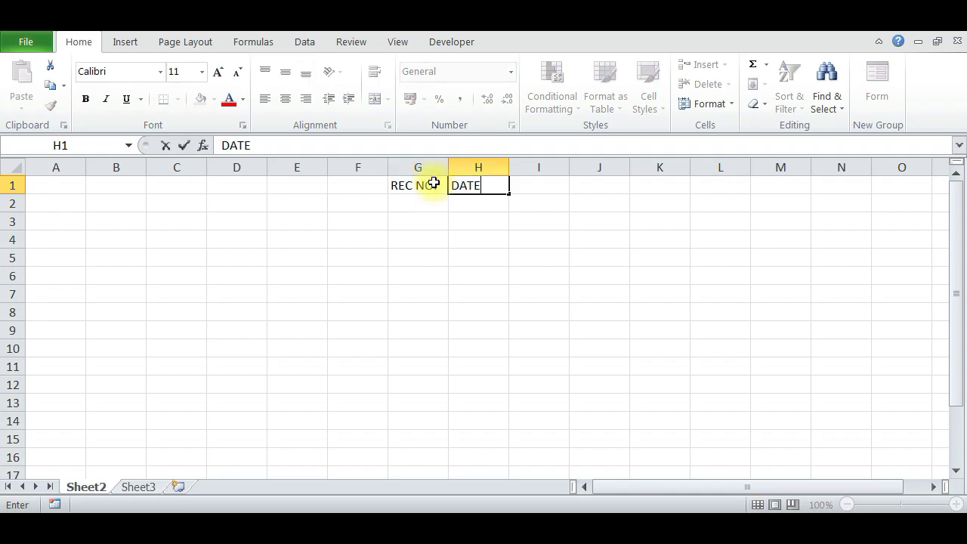
key("Tab")
type("NAME")
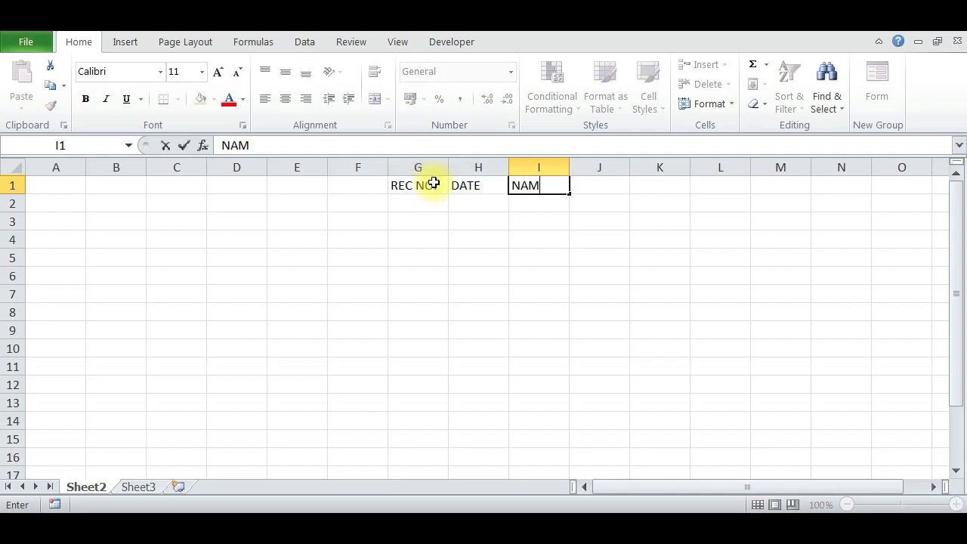
key("Tab")
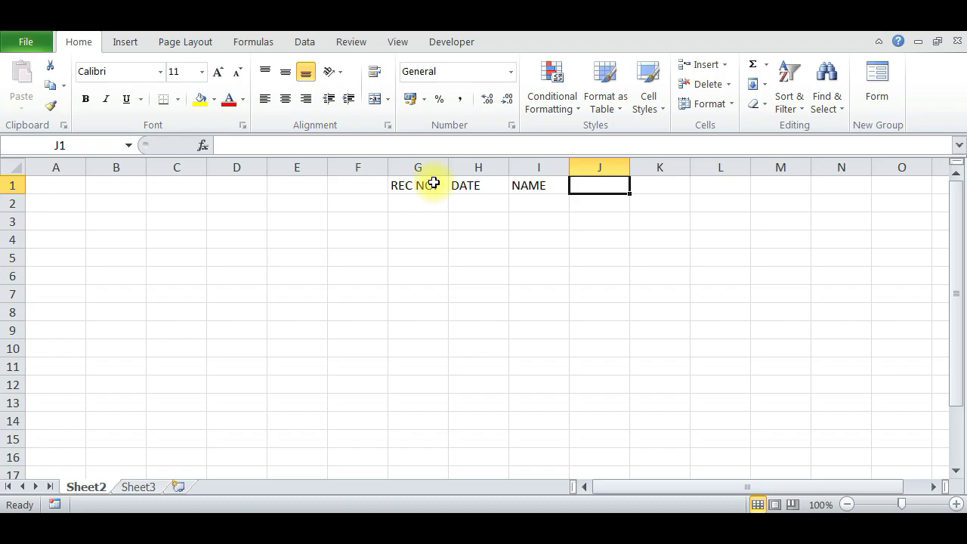
type("PLACE")
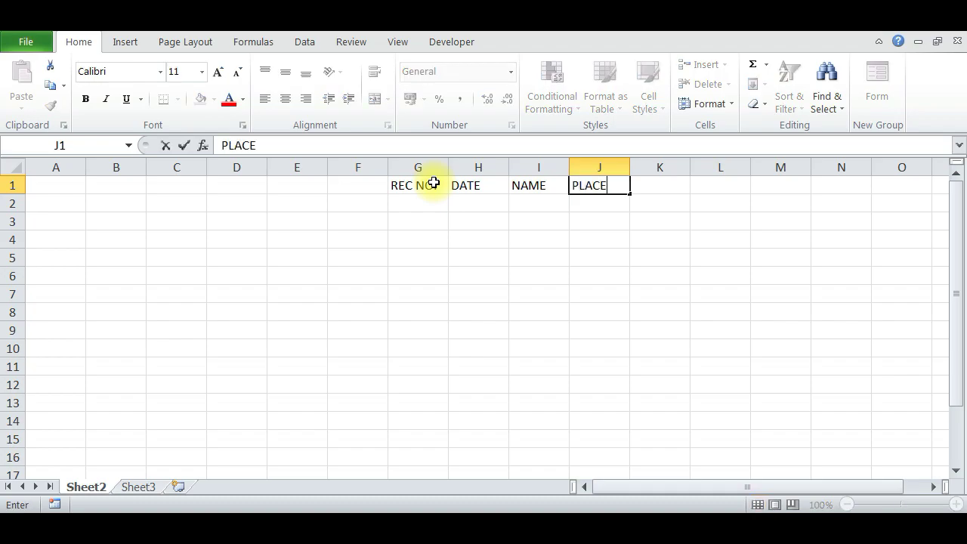
key("Tab")
type("CLASS")
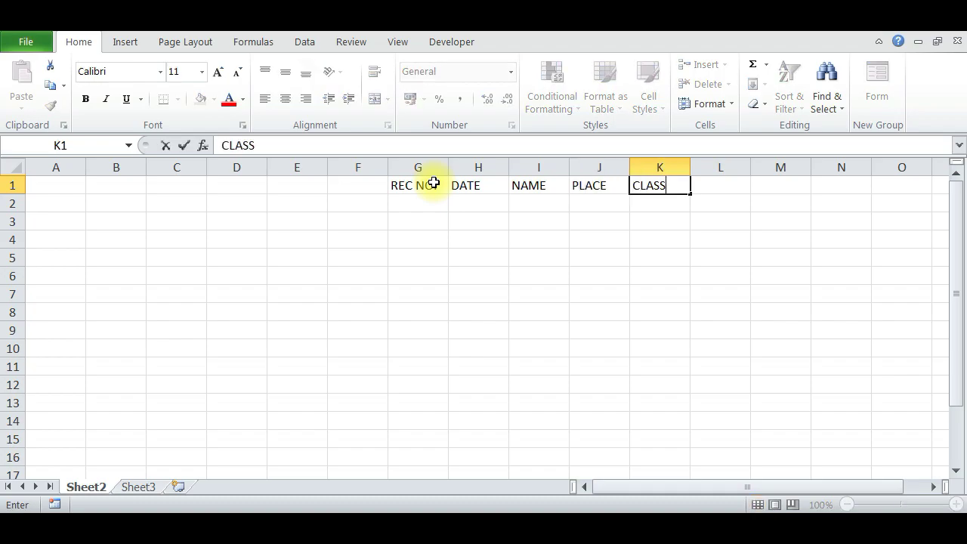
key("Tab")
type("FEES")
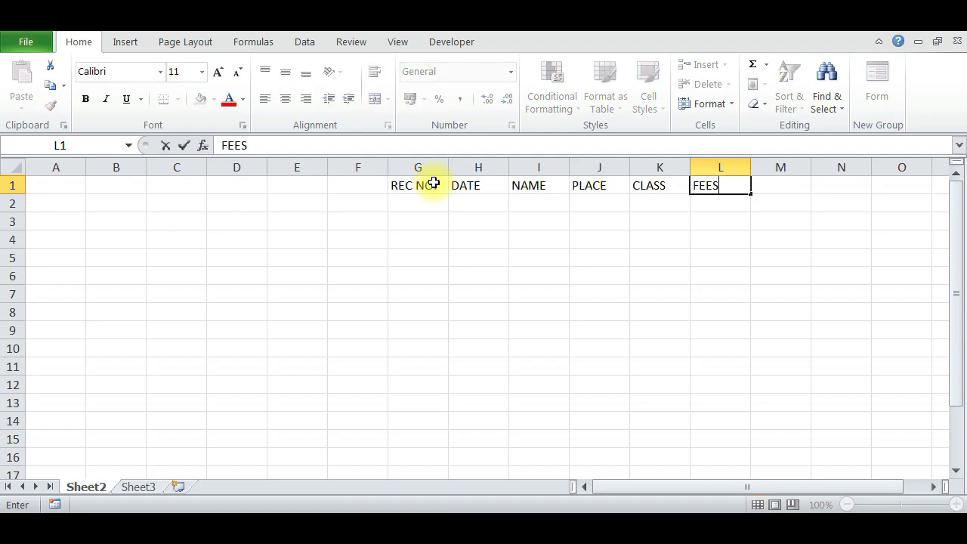
key("Tab")
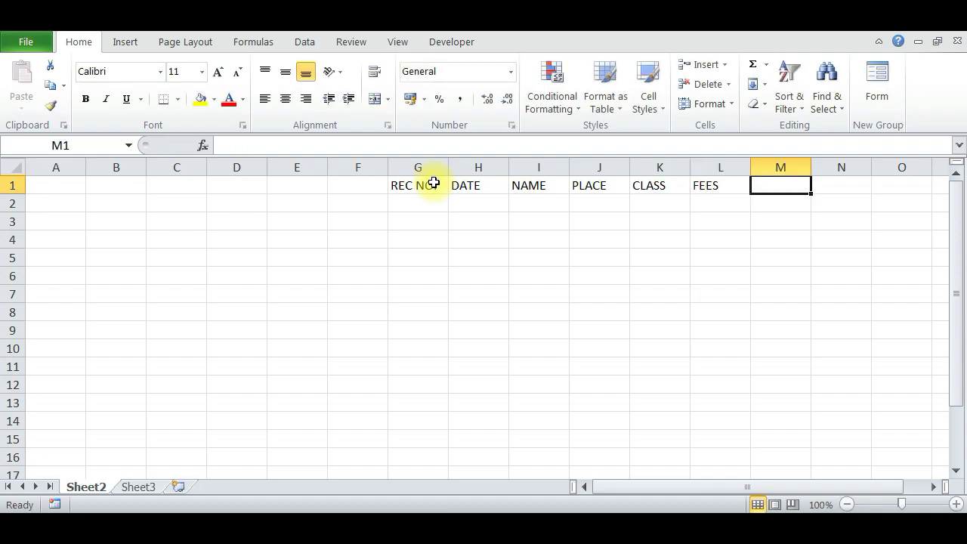
Enter headings BAL, BAL PAID ON, TOTAL and STATUS in M1:P1.
type("BAL")
key("Tab")
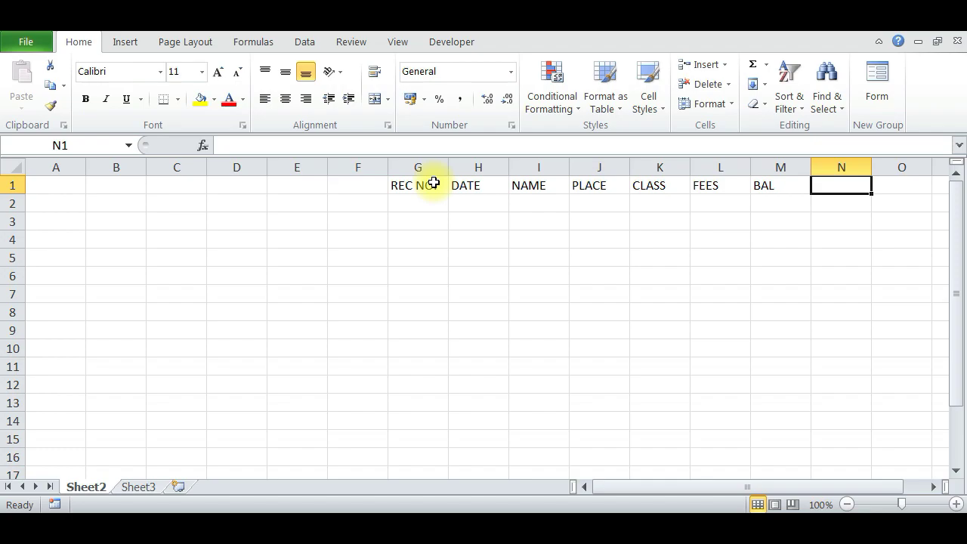
type("BAL ")
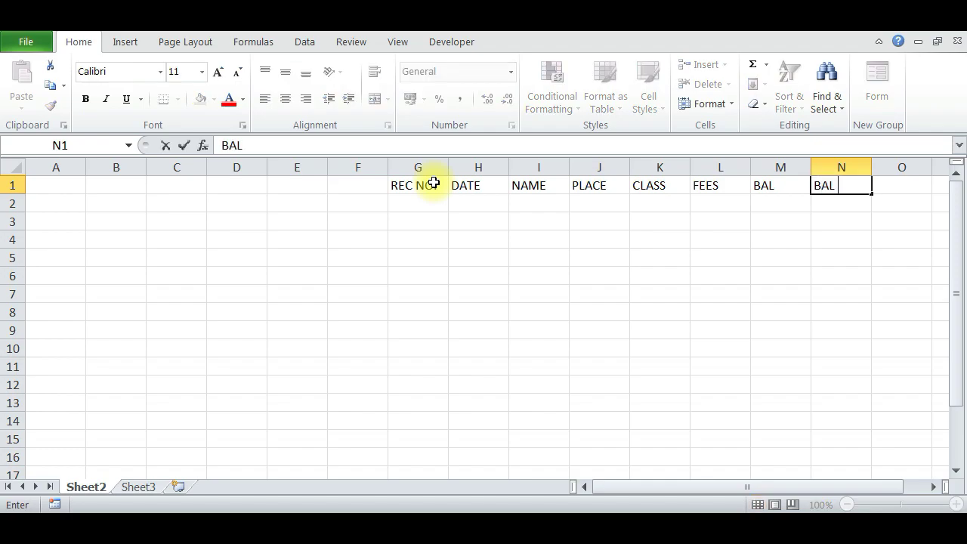
type("PAID ON")
key("Tab")
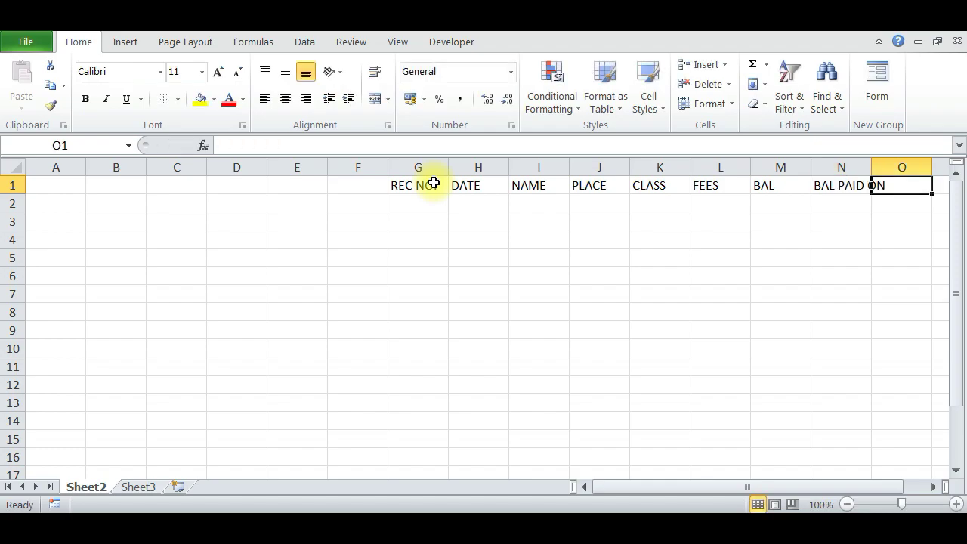
type("TOA")
key("BackSpace")
key("BackSpace")
key("BackSpace")
type("TOT")
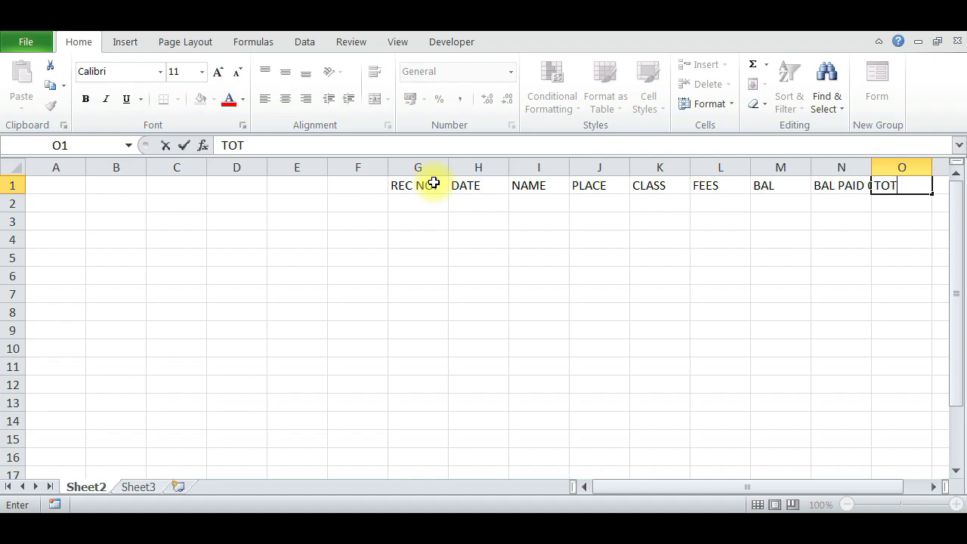
type("AL")
key("Tab")
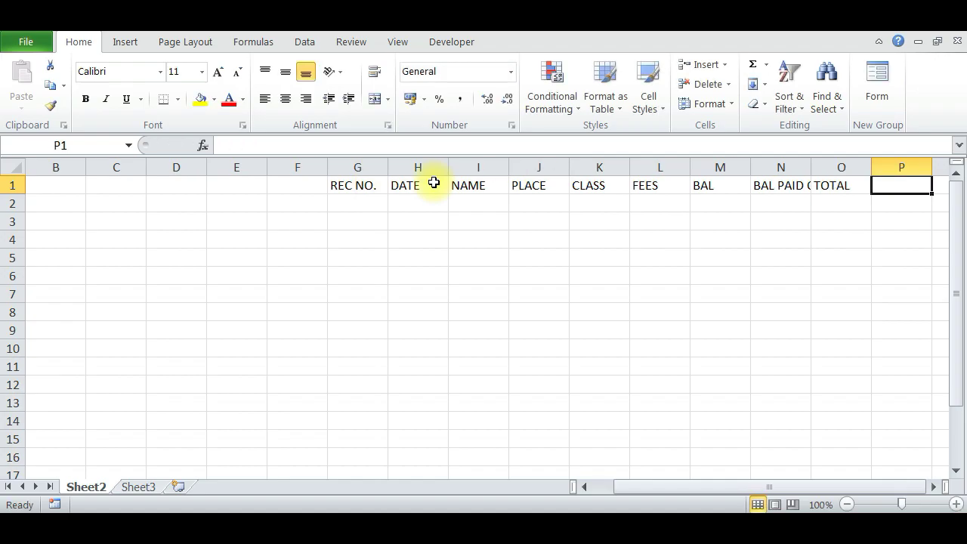
type("T")
key("BackSpace")
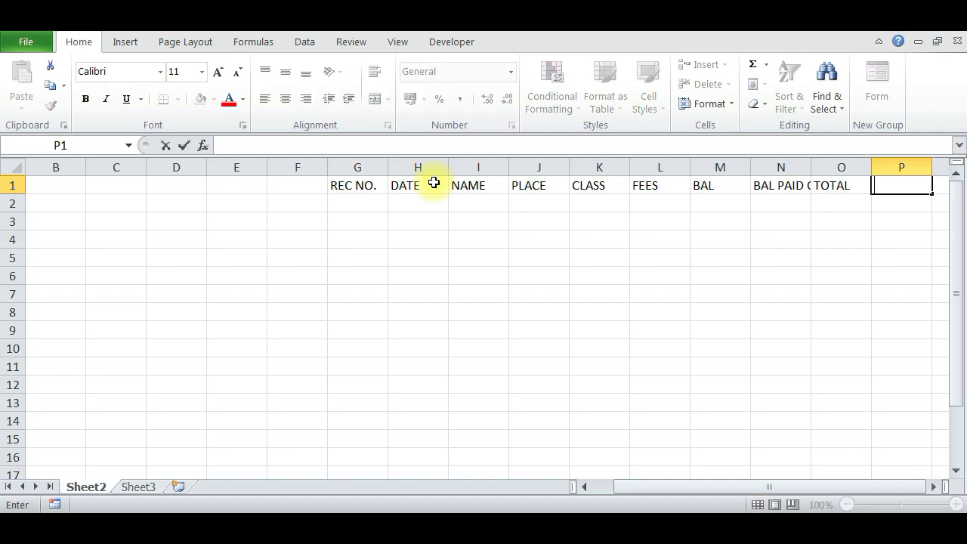
type("STATUS")
key("Return")
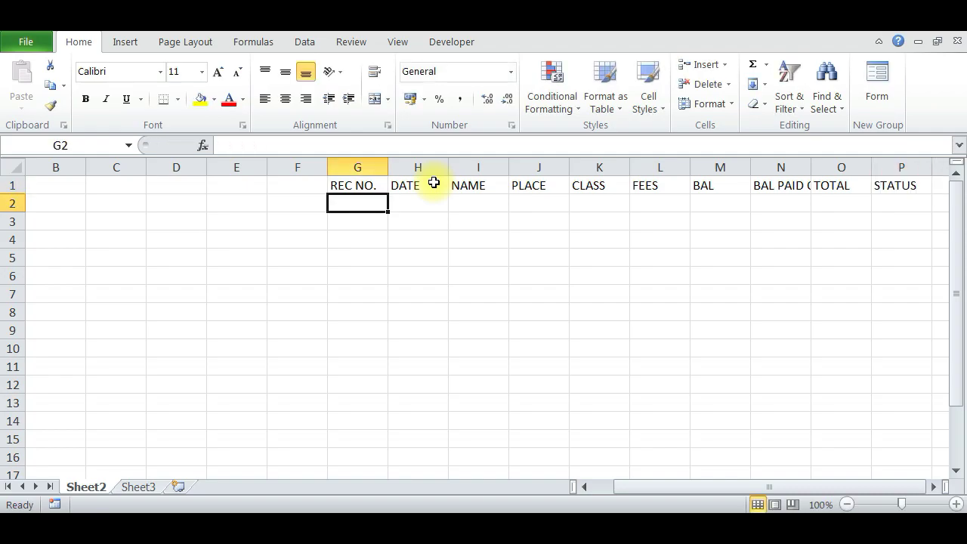
From G1, open the data Form using row 1 as field labels and go to REC NO.
key("Up")
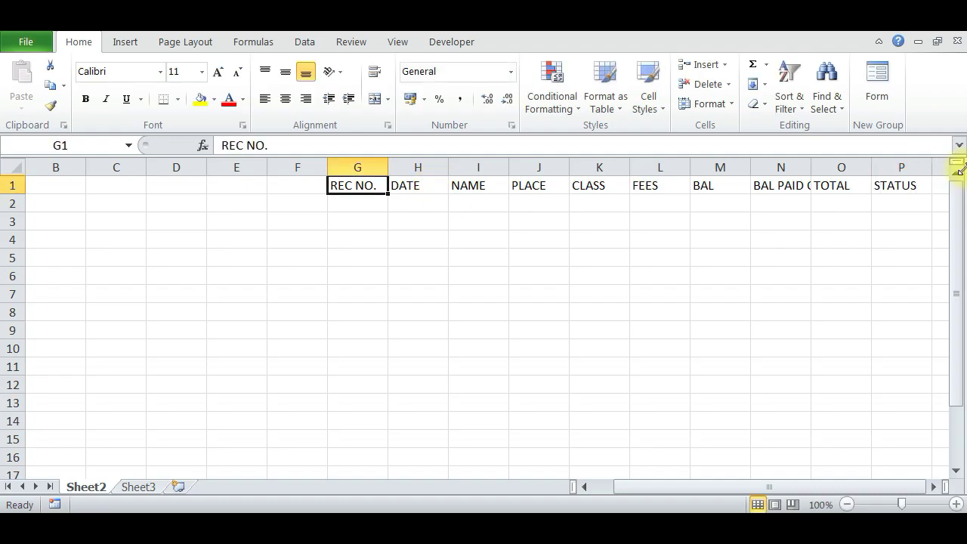
left_click(885, 96)
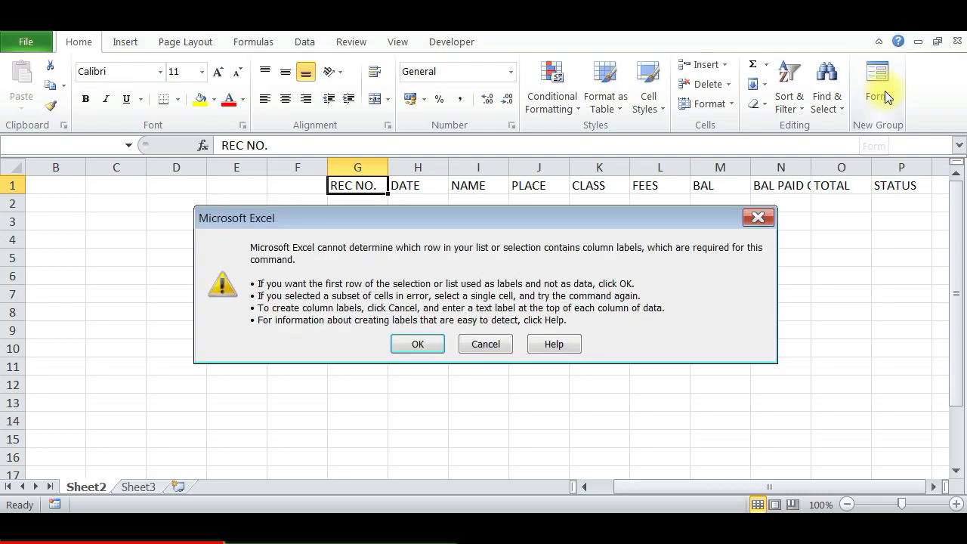
left_click(420, 342)
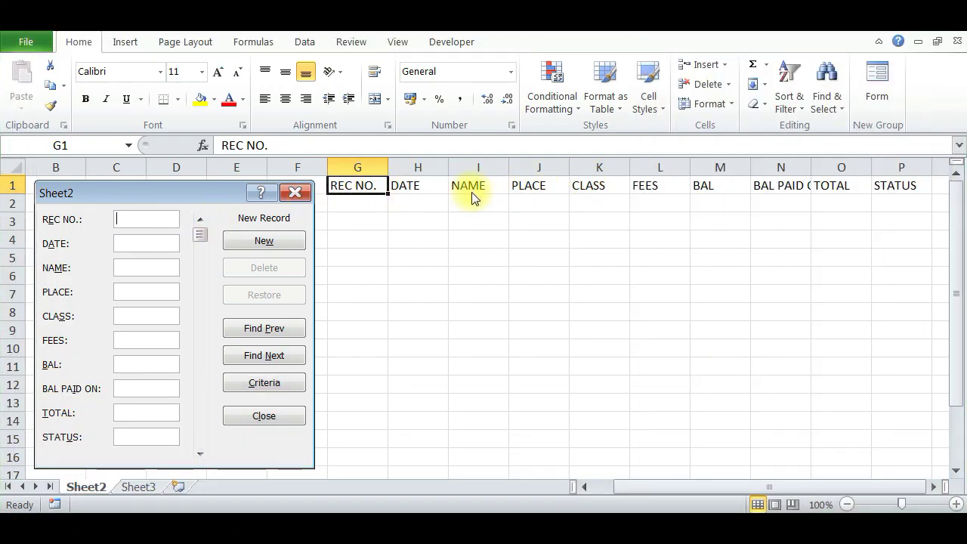
left_click(153, 222)
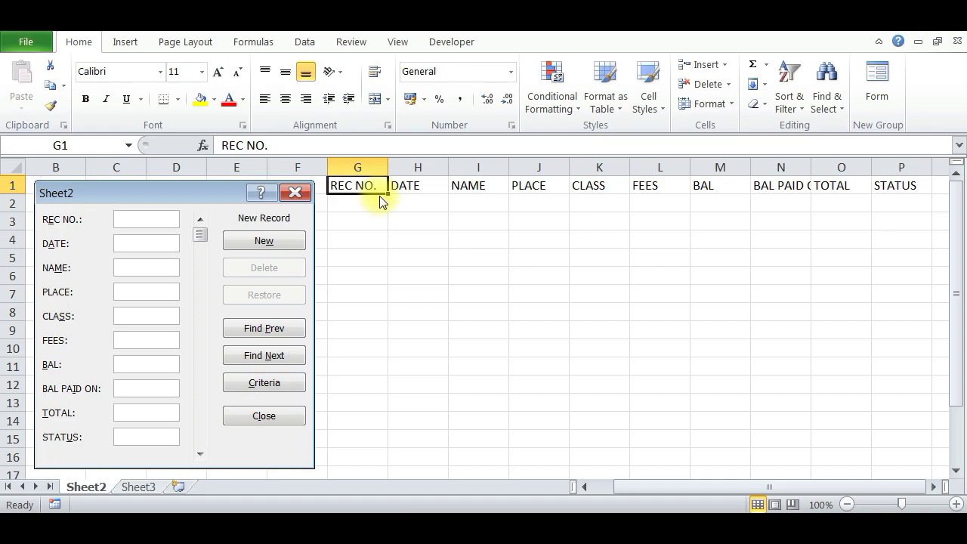
Enter REC NO A001, date 01-06-2022, the student's name and place BLR.
type("A001")
key("Tab")
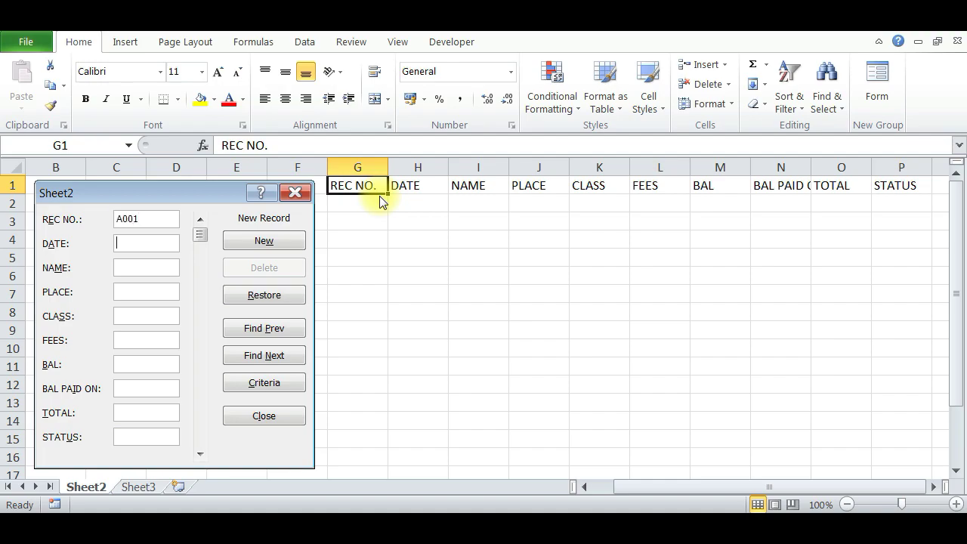
type("01-06-2022")
key("Tab")
type("RAJ")
key("BackSpace")
key("BackSpace")
key("BackSpace")
type("KRISH")
type("NAKUMAR")
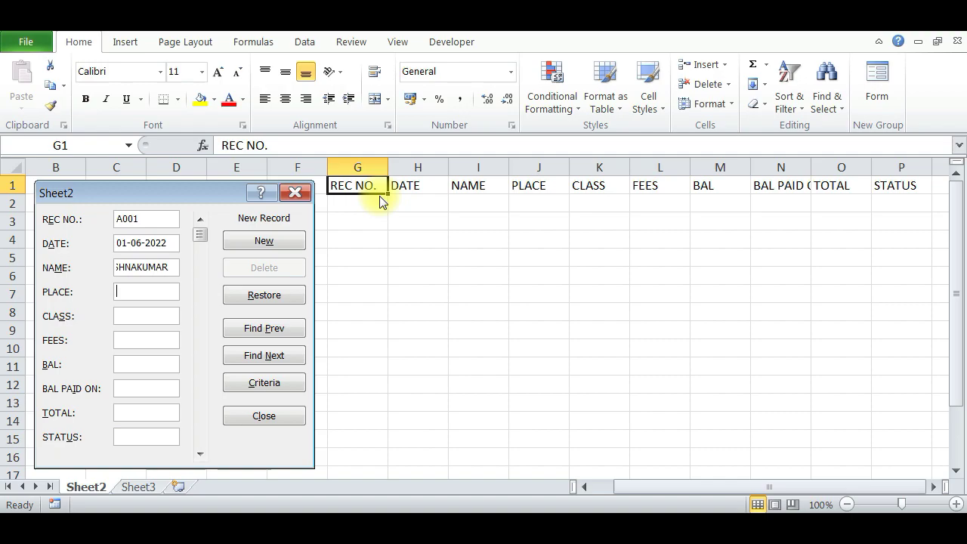
type("BLR")
Fill class 1ST PUC, fees 20000, balance 5000, paid 01-07-2022, total 25000, status OK.
key("Tab")
type("1ST PUC")
key("Tab")
type("20000")
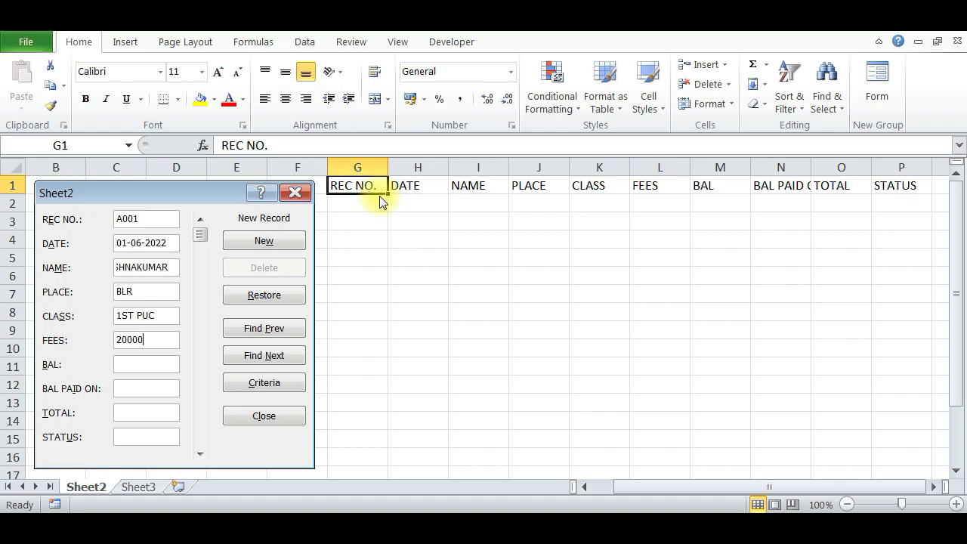
type("5000")
type("01-07-2")
type("022")
key("Tab")
type("25000")
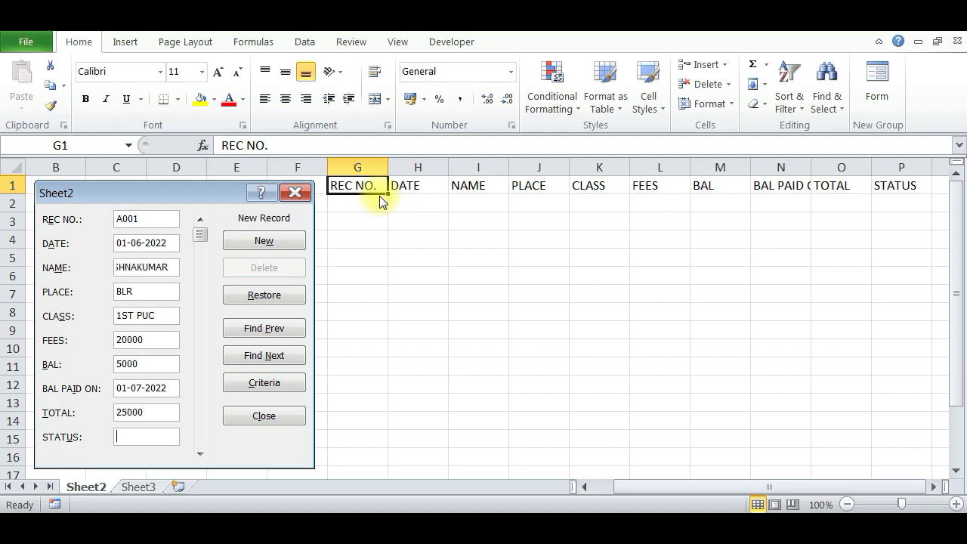
type("OK")
Save record A001, then start A002 dated 02-06-2022 with the student's name.
key("Return")
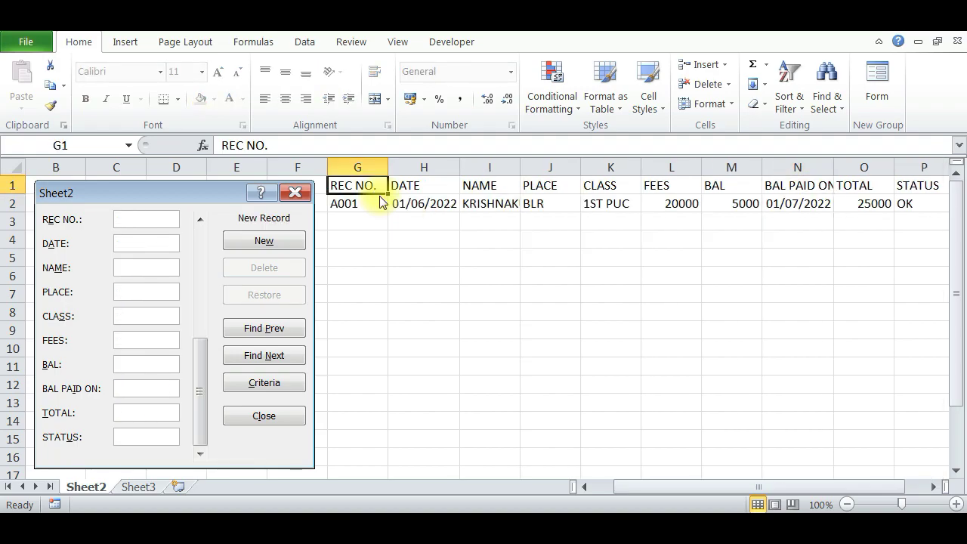
type("A002")
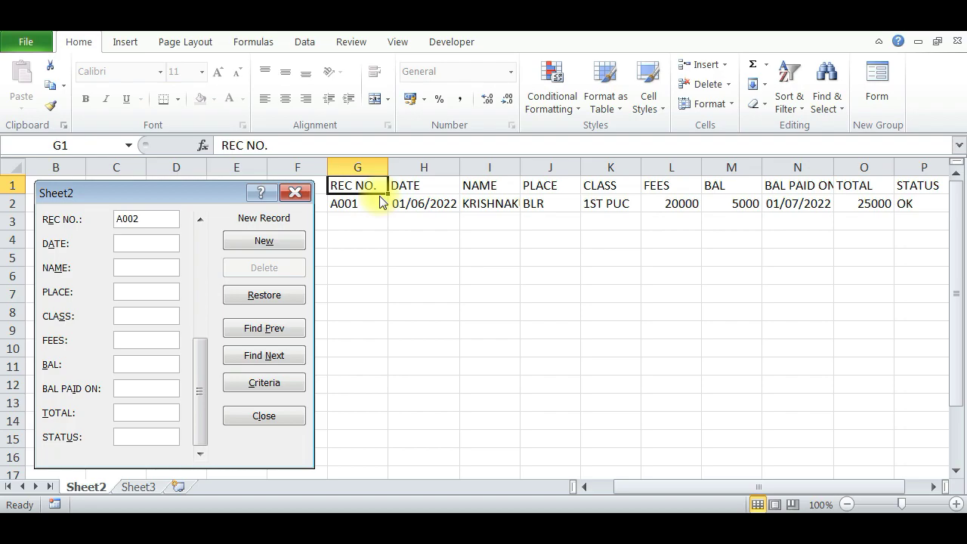
type("02-06")
key("BackSpace")
key("BackSpace")
type("06-2022")
key("Tab")
type("RAJASHEKAR")
key("Tab")
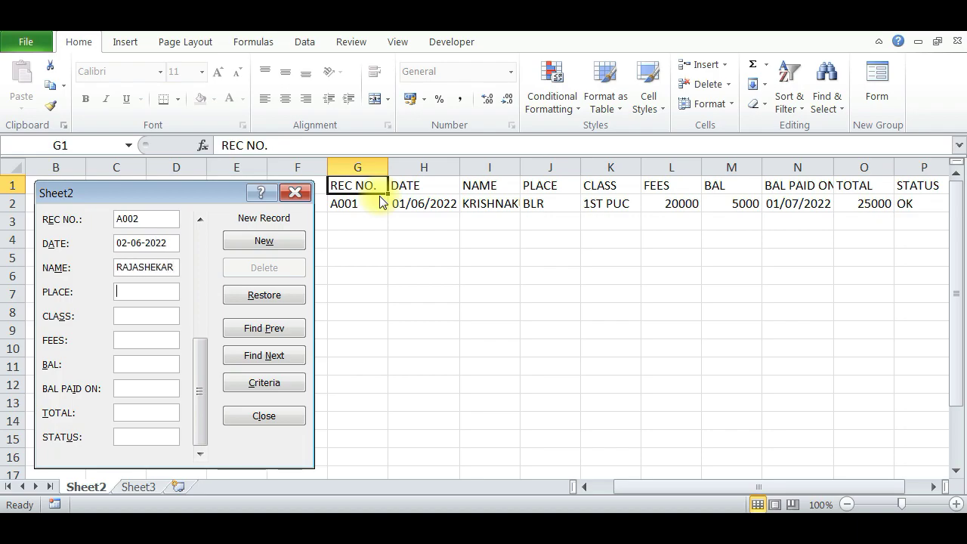
Enter GLB, 1ST BSC, fees 40000, balance 10000, paid 02-07-2022, total 50000, OK and add A002.
type("GLB")
key("Tab")
type("1ST")
type("SC")
key("Tab")
type("5")
key("BackSpace")
type("4000")
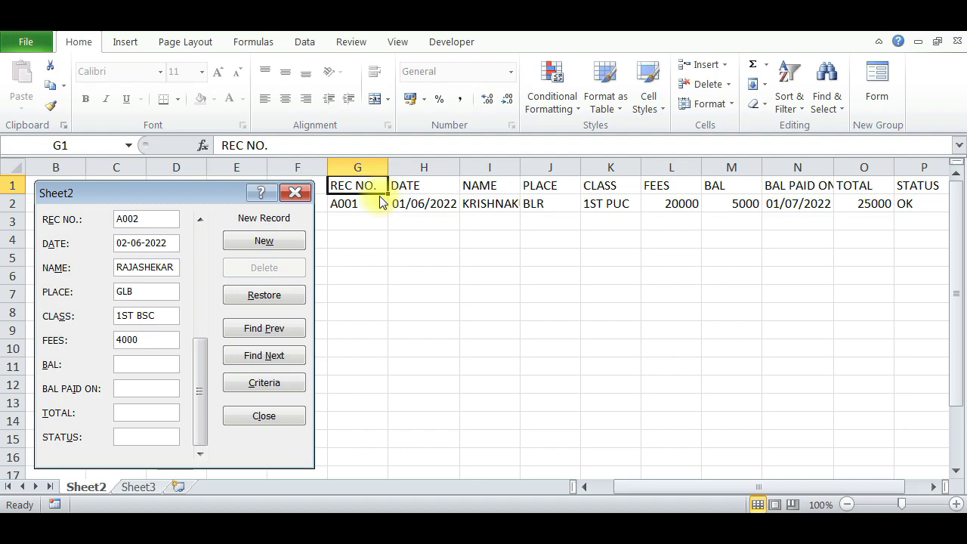
type("0")
key("Tab")
type("10000")
type("02-07-2022")
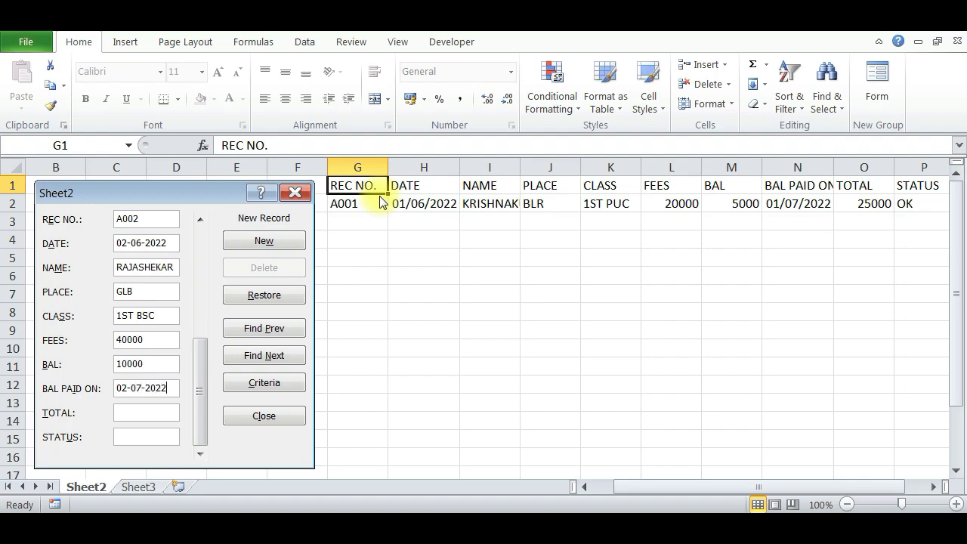
type("50000")
type("OK")
key("Return")
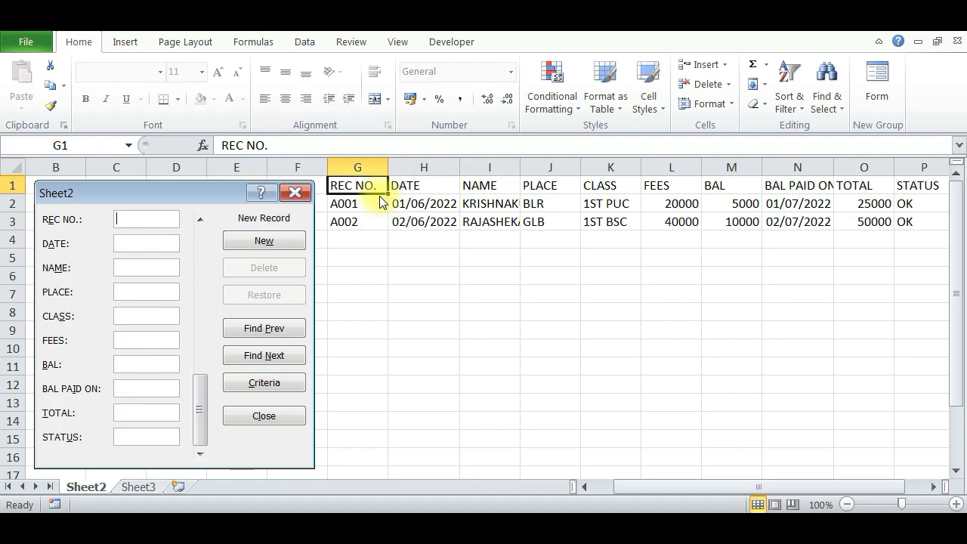
Enter record A003 dated 06-06-2022 and the student's name.
type("A")
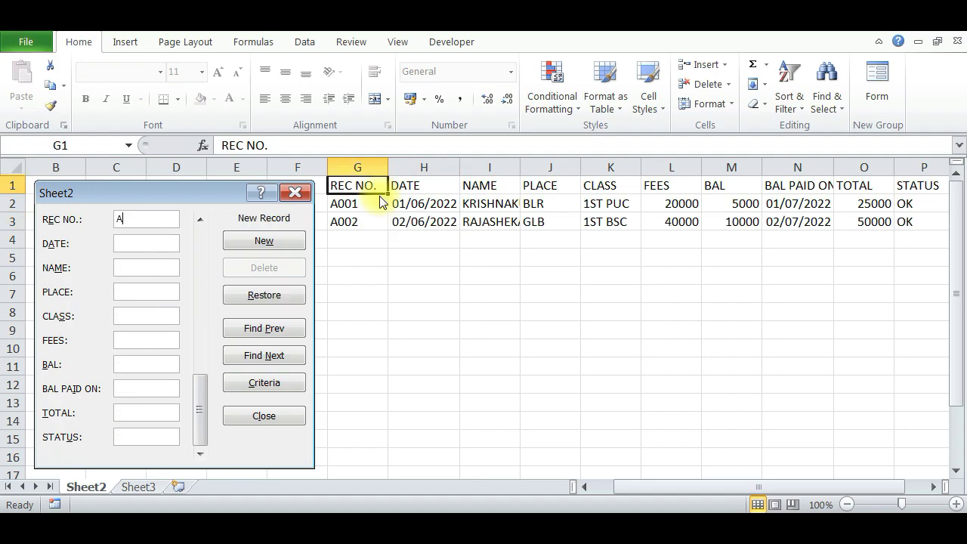
type("003")
key("Tab")
type("06-06-2022PARV")
key("BackSpace")
key("BackSpace")
key("BackSpace")
key("BackSpace")
type("PARASURA")
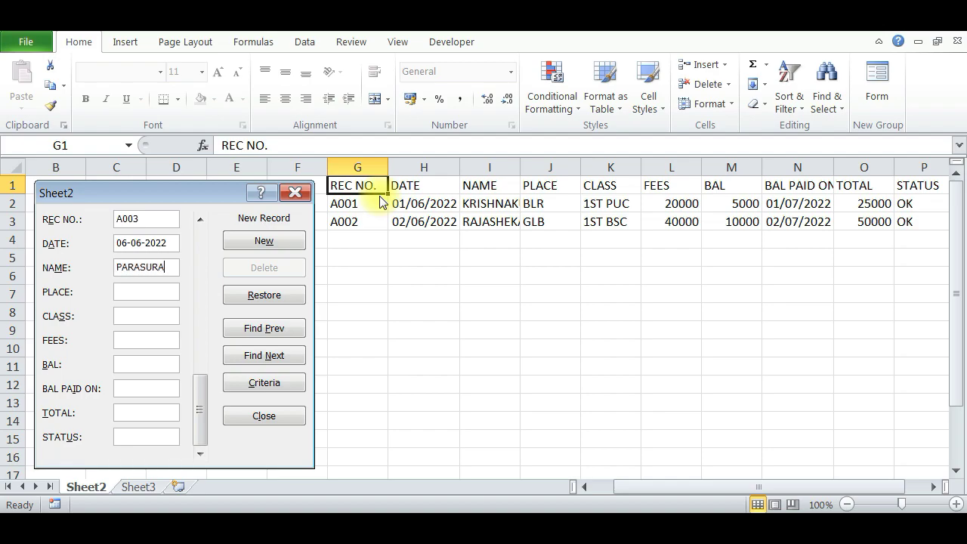
type("M")
key("Tab")
key("shift+Tab")
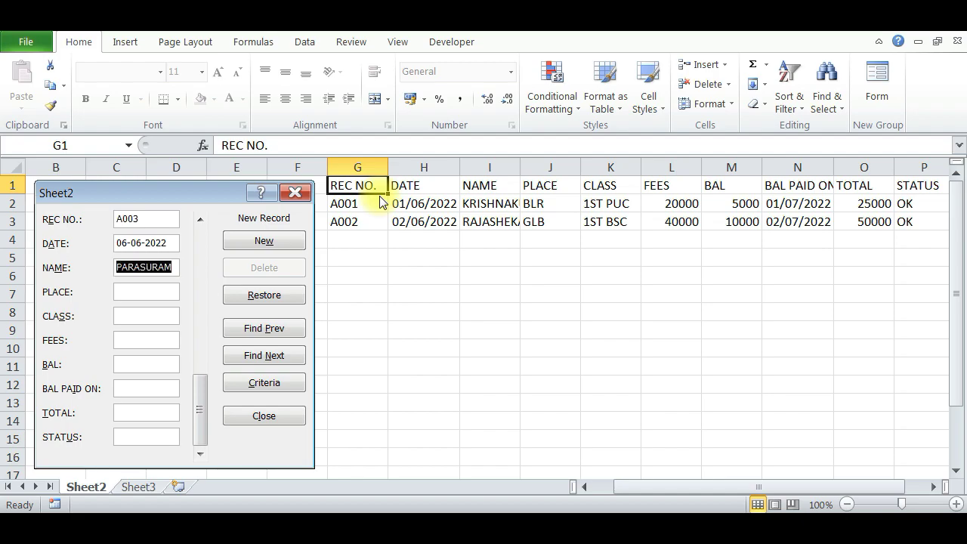
type("PARASURAM")
key("Tab")
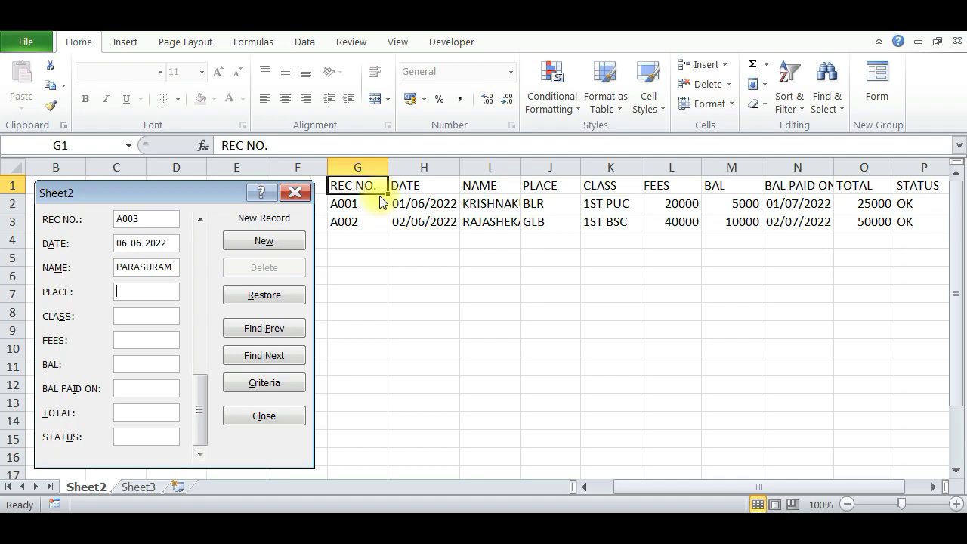
Fill place CTD, class 2ND BSC, fees 35000, balance 5000, the paid-on date and total 40000.
type("CTD")
type("2D")
key("BackSpace")
type("ND BSC")
key("Tab")
type("350005000")
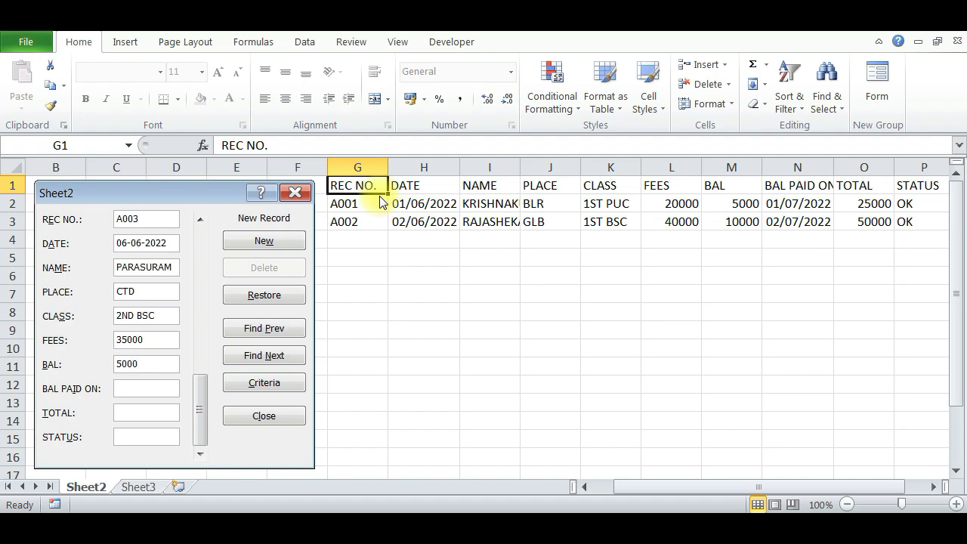
key("Tab")
type("07-07*-2")
key("BackSpace")
key("BackSpace")
key("BackSpace")
type("-200")
type("22")
type("40000")
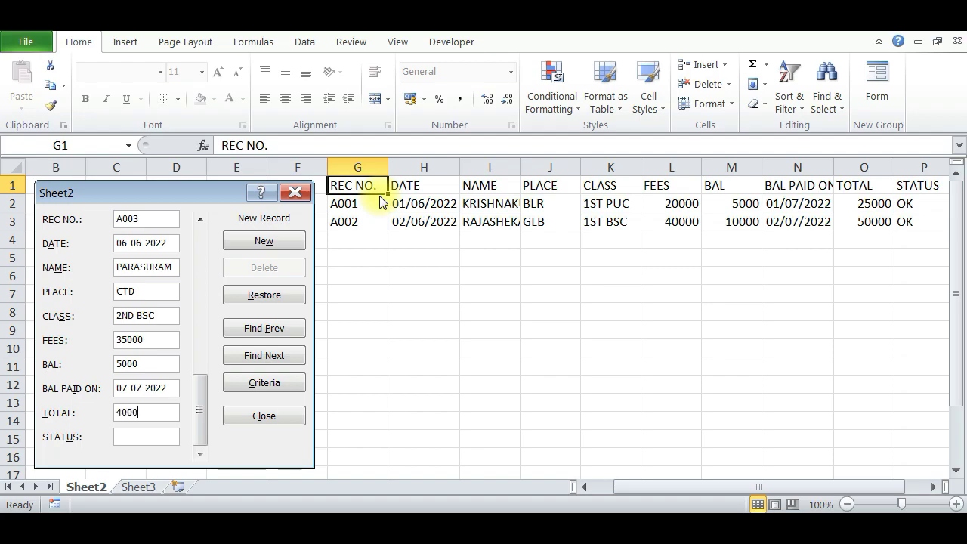
key("Tab")
Save A003 with OK, then enter A004's record number, date 17-06-2022, student name, BLR and 2ND BCOM.
type("OK")
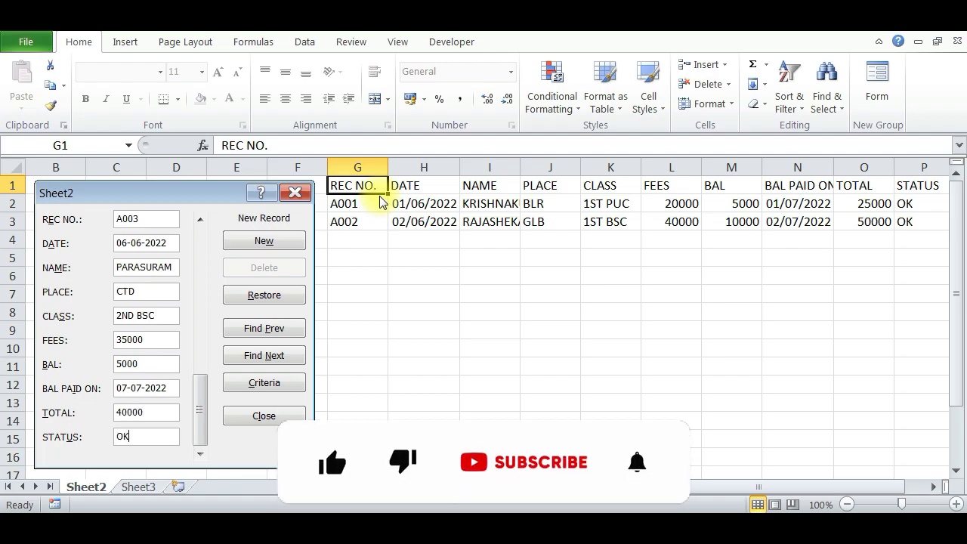
key("Return")
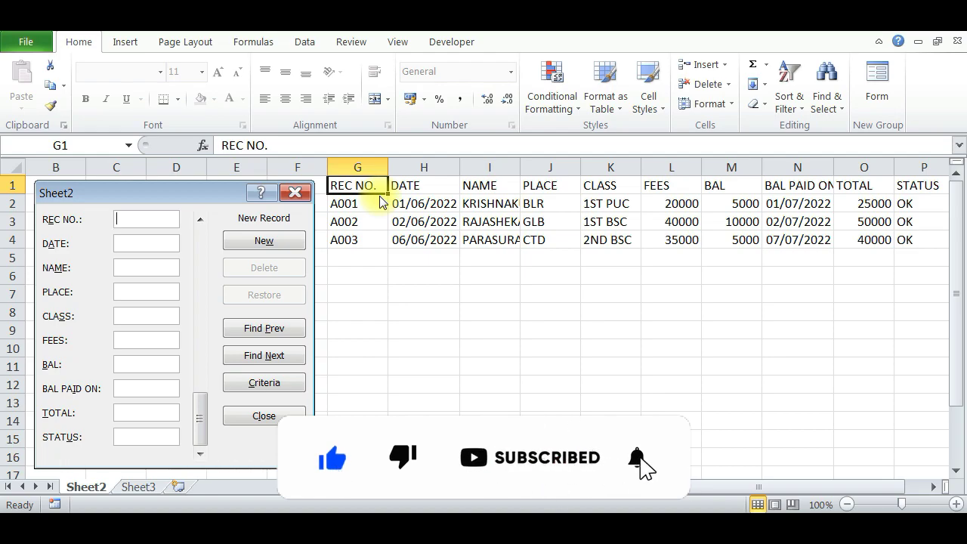
type("A000")
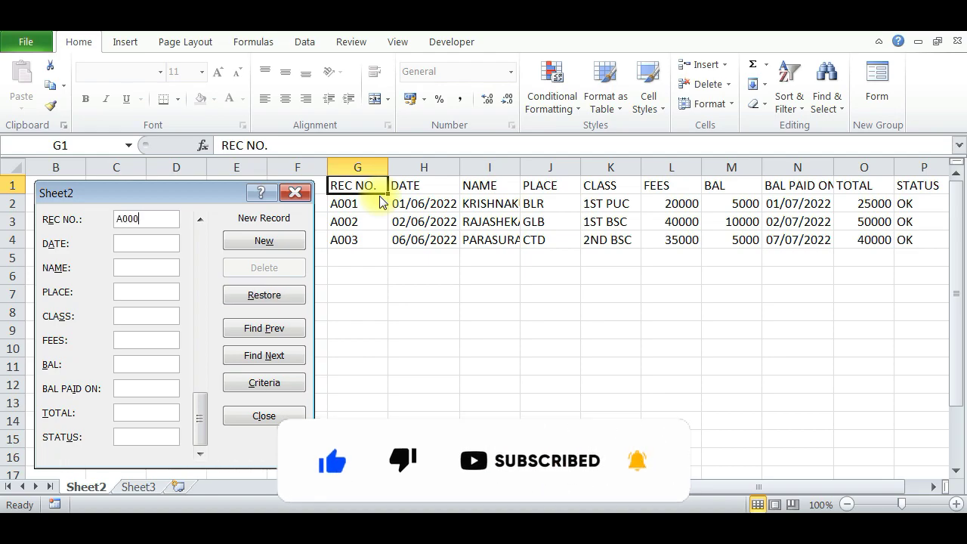
key("BackSpace")
type("4")
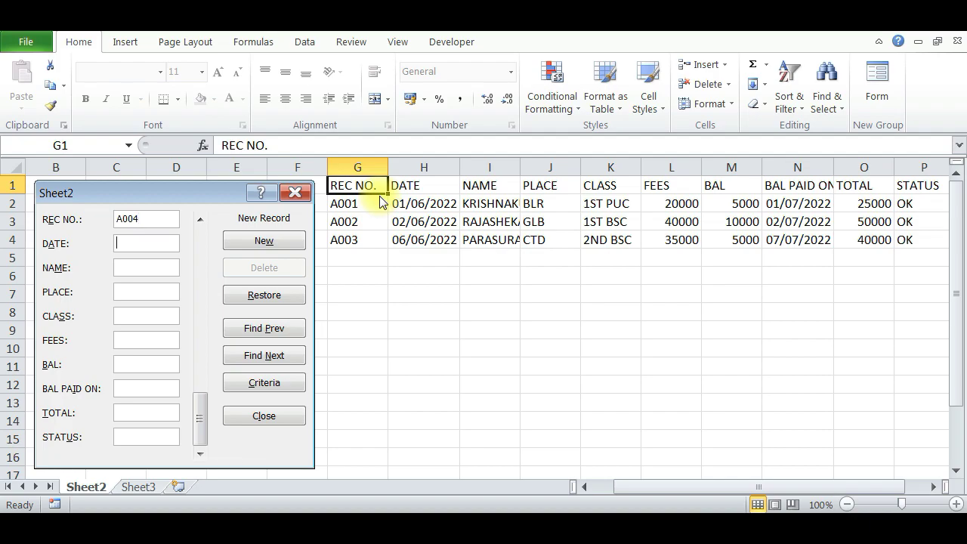
key("Tab")
type("17-06-2022")
key("Tab")
type("SWATHI")
key("Tab")
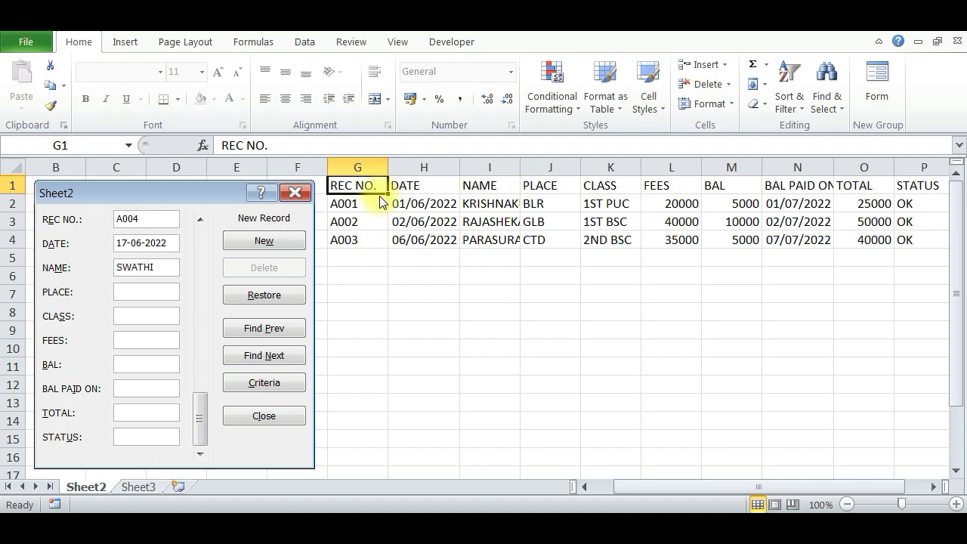
type("BLR")
type("2")
type("ND BCOM")
Complete A004 with fees 20000, balance 20000, paid 21-07-2022, total 40000 and OK, and save it as row 5.
key("Tab")
type("40")
key("BackSpace")
key("BackSpace")
type("20000")
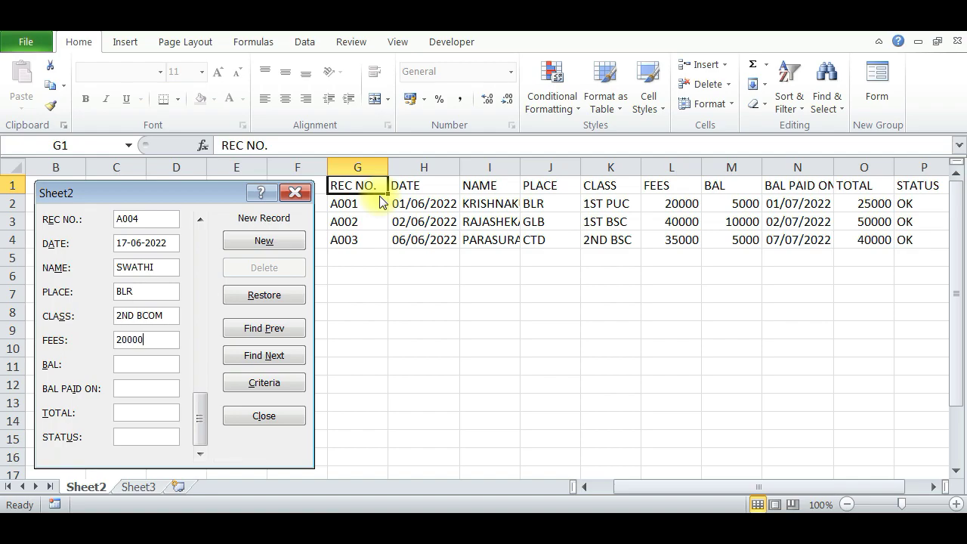
key("Tab")
type("2000002")
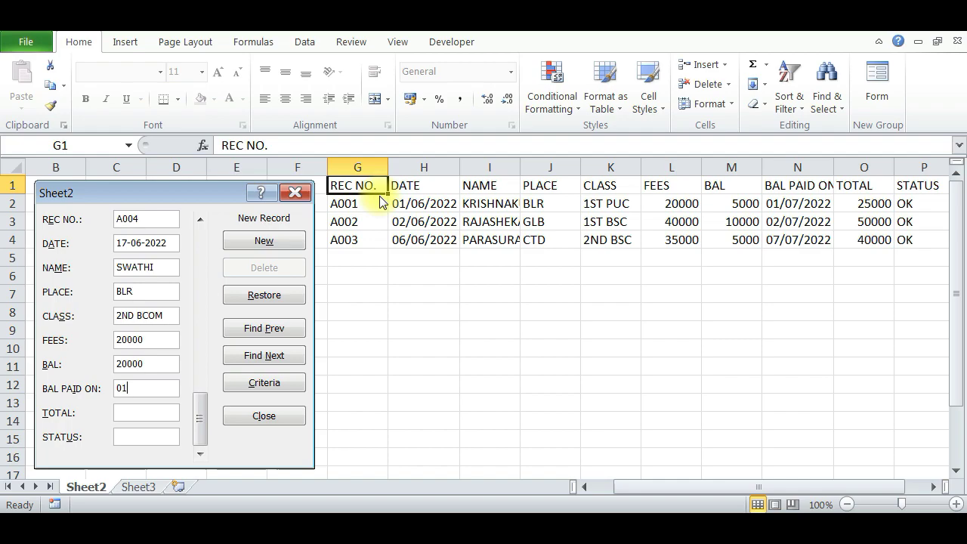
key("BackSpace")
key("BackSpace")
type("21-07-2022")
key("Tab")
type("40000")
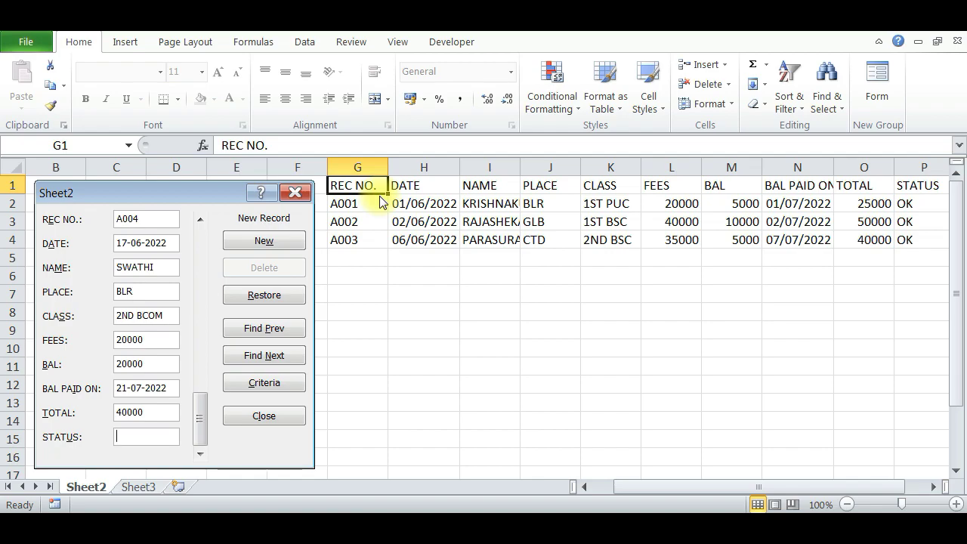
type("OK")
key("Return")
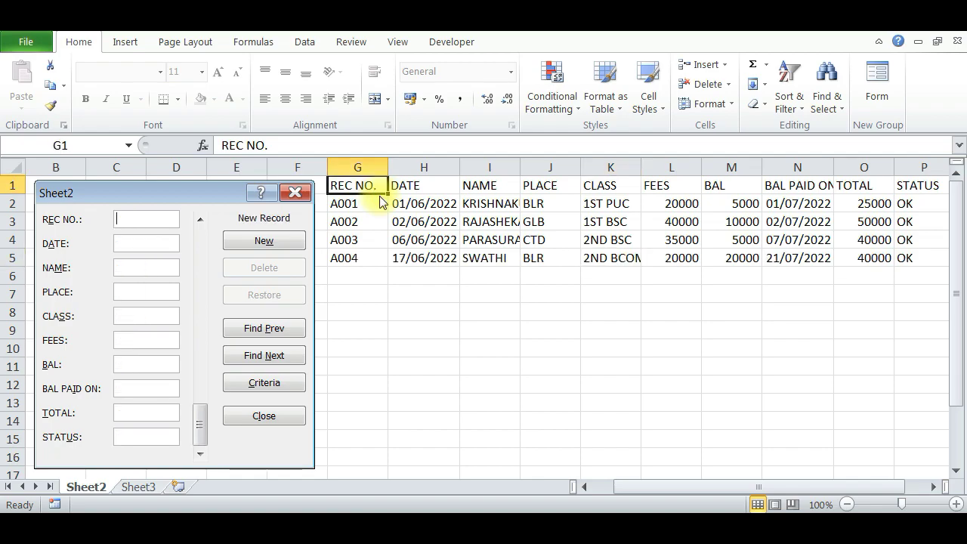
Enter record A005 with date 21-06-2022, the student's name, HBL and 3RD BCOM.
type("A")
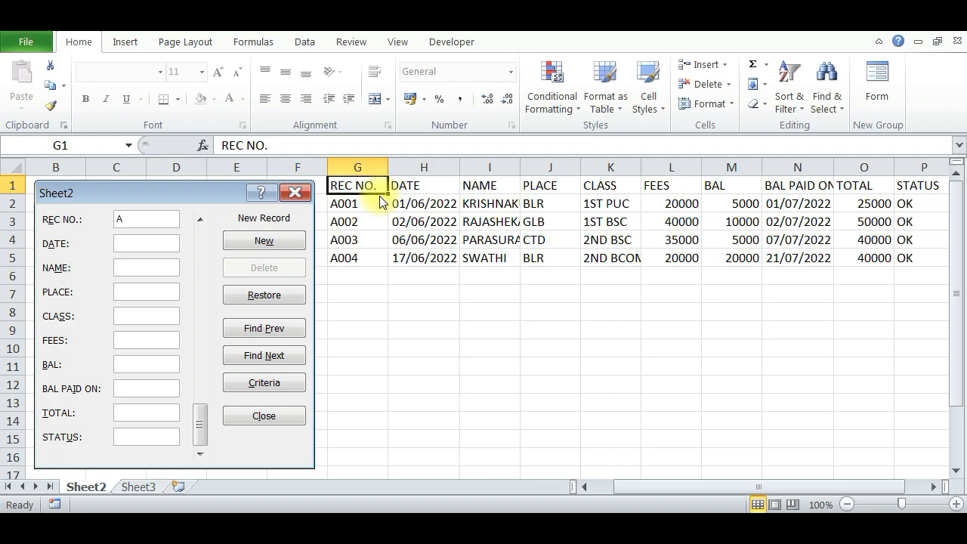
type("010")
key("shift+Home")
type("A005")
key("Tab")
type("SUDHA")
key("shift+Tab")
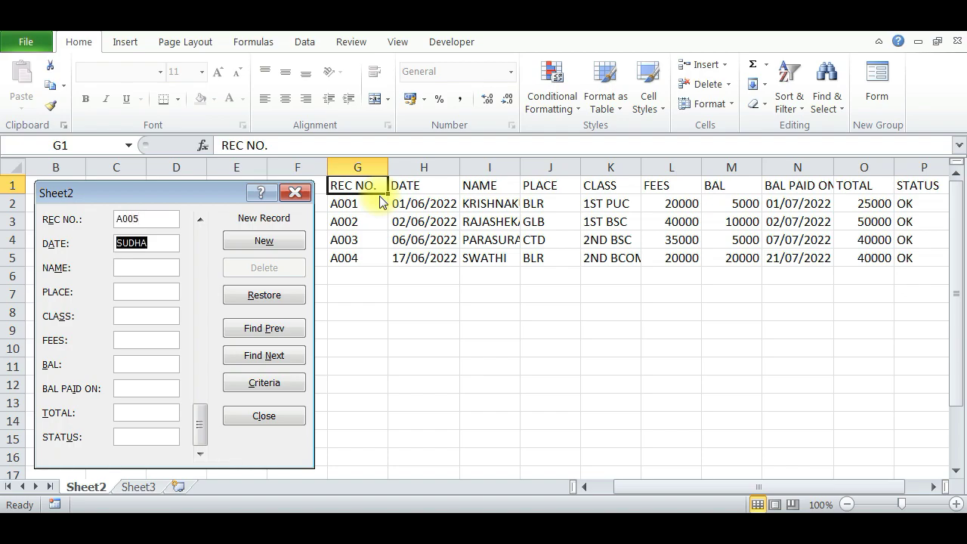
type("2")
key("BackSpace")
type("21-06-2022")
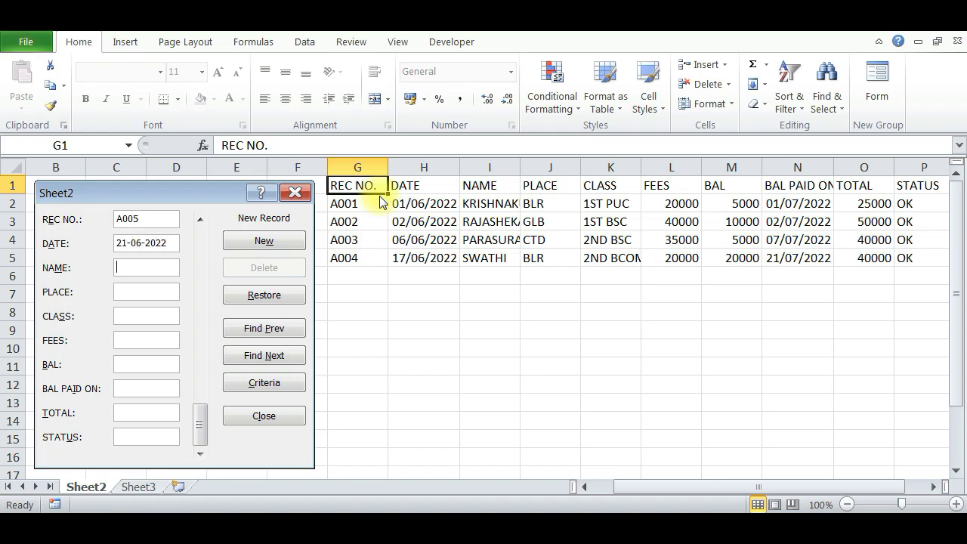
key("Tab")
type("SUDHA")
type("HBL")
type("3RD BC")
type("OM")
Fill A005's fees 20000, balance 10000, paid date 25-07-2022, total 30000 and OK.
key("Tab")
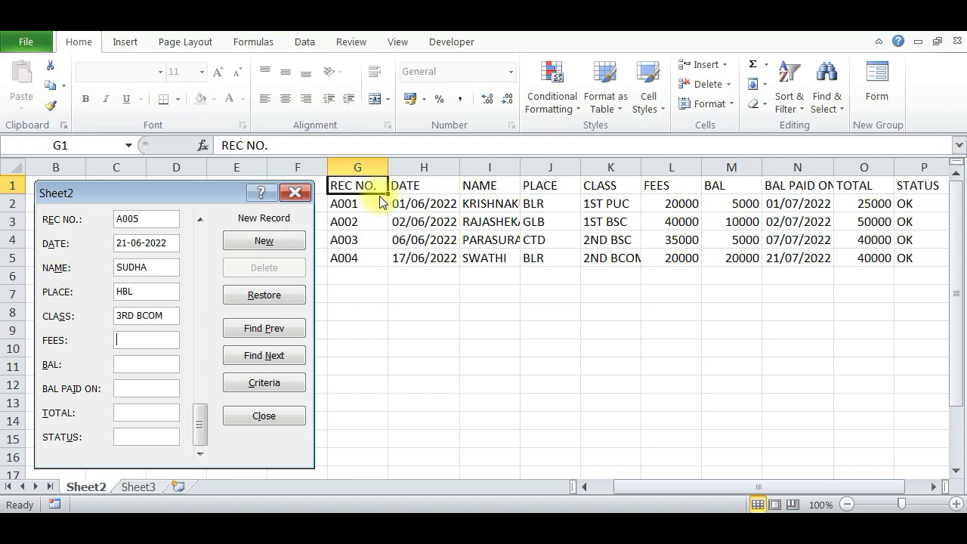
type("200")
key("BackSpace")
key("BackSpace")
key("BackSpace")
type("20000")
key("Tab")
type("1000")
key("shift+Tab")
type("10000")
type("25-07-2022")
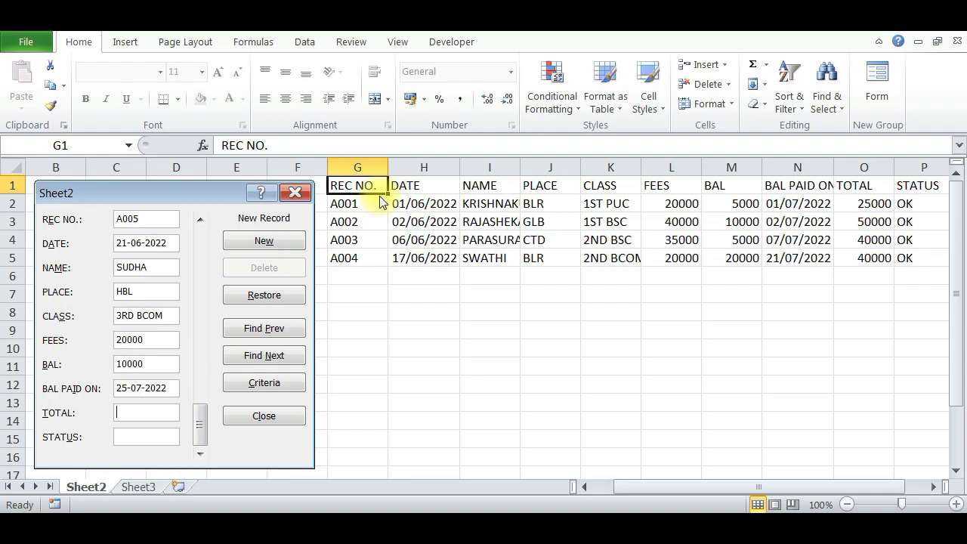
type("4")
key("BackSpace")
type("30000")
type("OK")
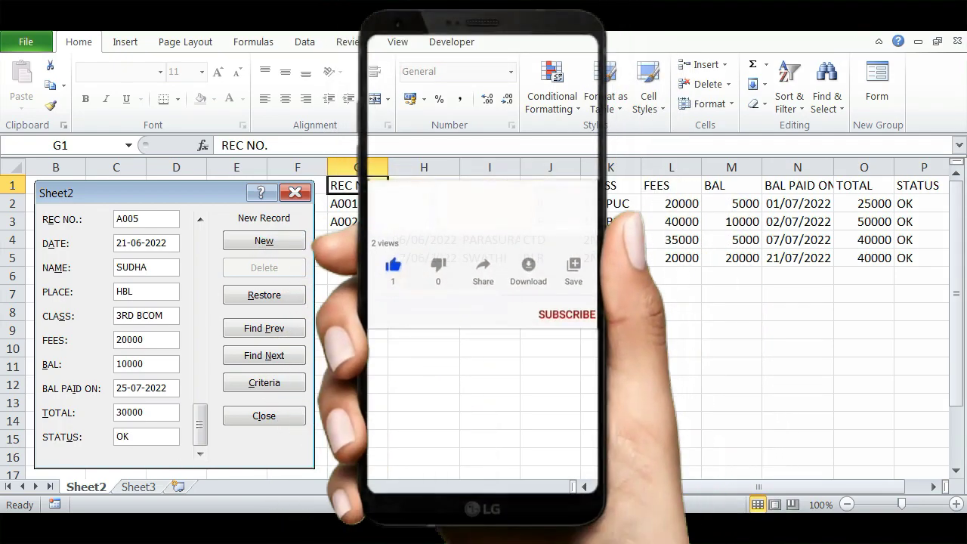
Save A005 into row 6, check the five records in G2:O6, then select header cell G1.
key("Return")
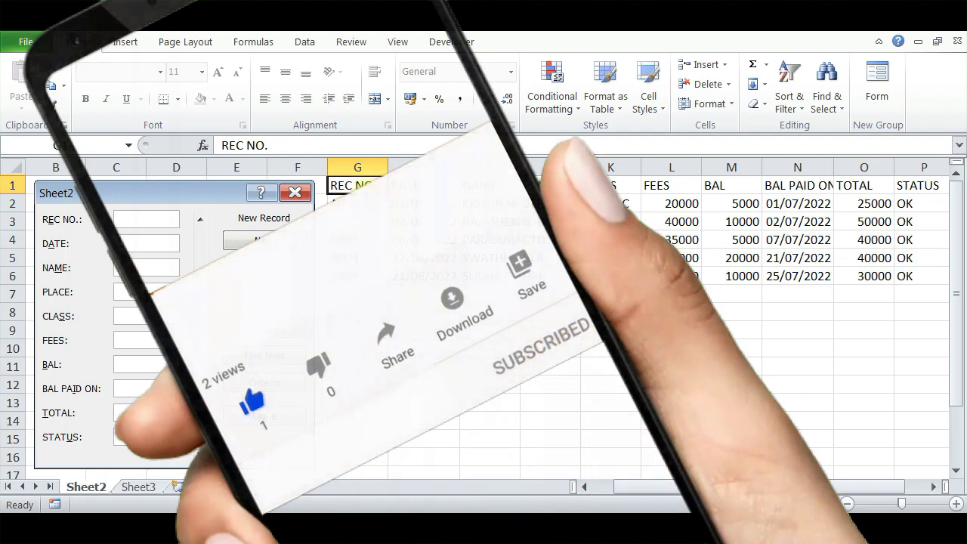
left_click(295, 193)
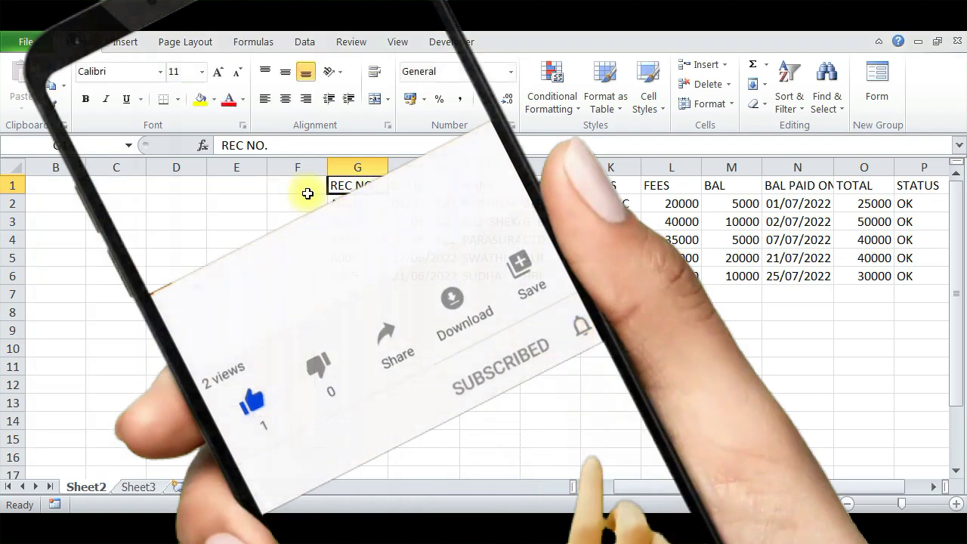
left_click_drag(332, 202, 865, 276)
left_click(797, 348)
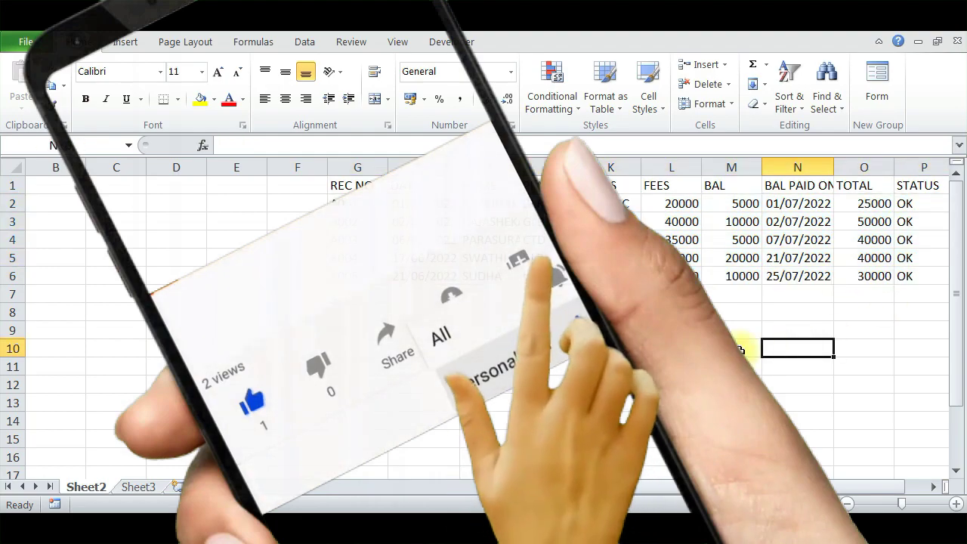
left_click(360, 185)
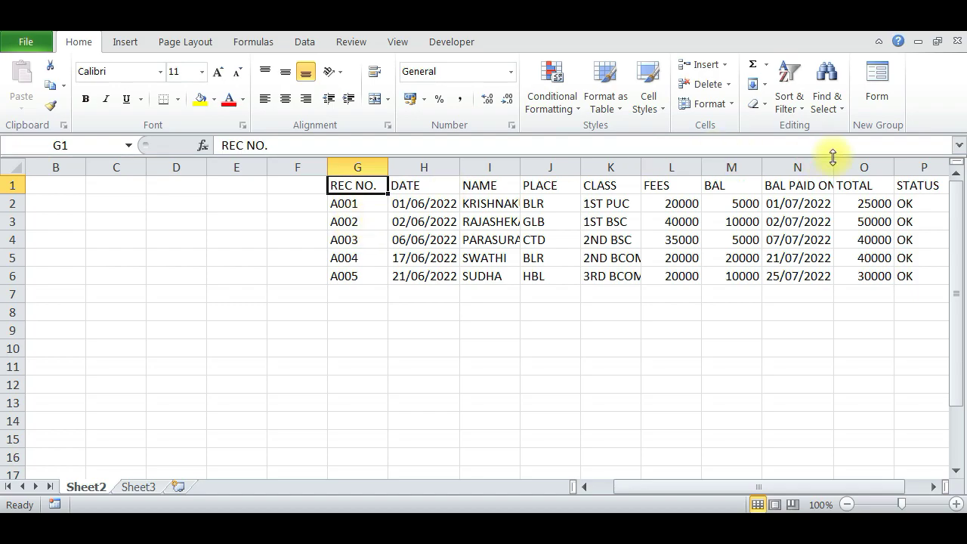
Reopen the data form and step through the records to A005.
left_click(876, 91)
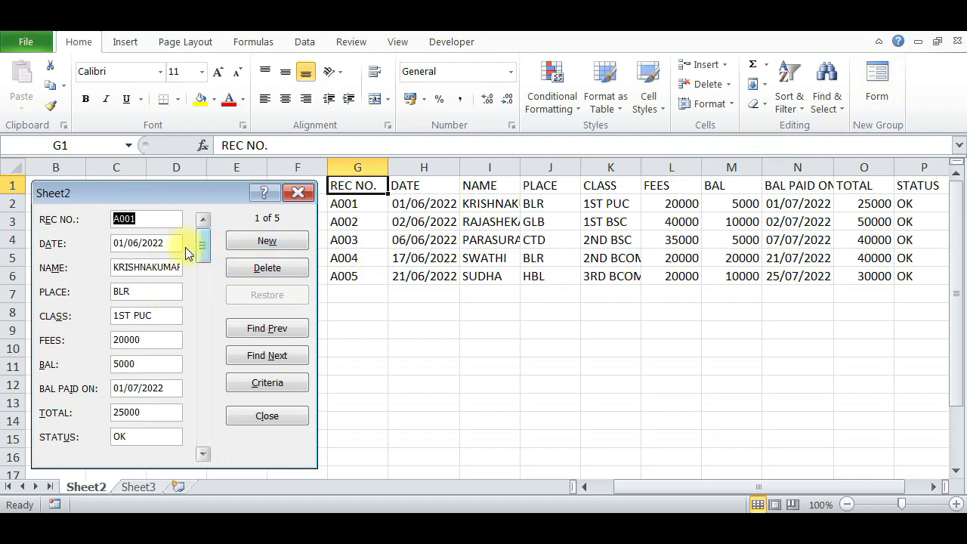
left_click(276, 331)
left_click(284, 354)
left_click(281, 356)
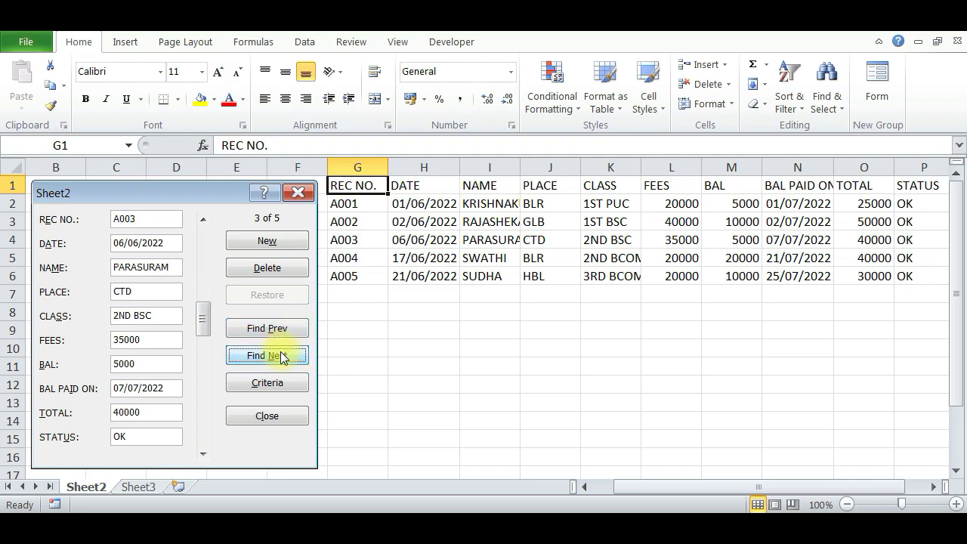
left_click(281, 356)
left_click(281, 356)
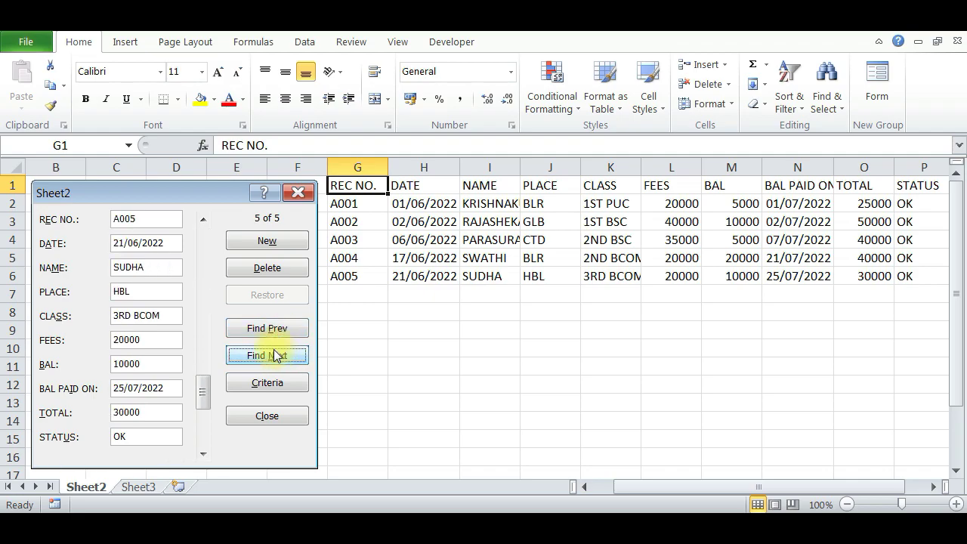
Add the initial K to A005's student name and save it to the sheet.
left_click(161, 272)
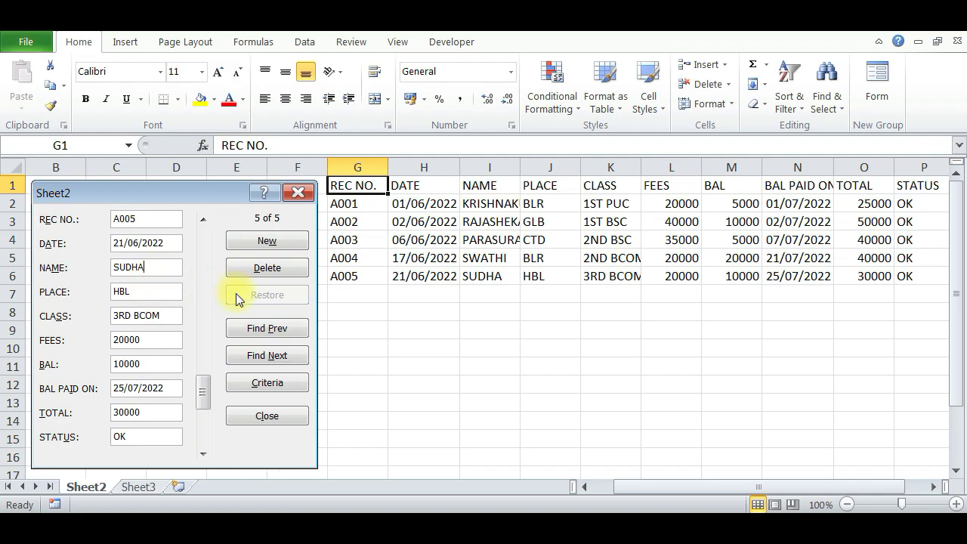
type("K")
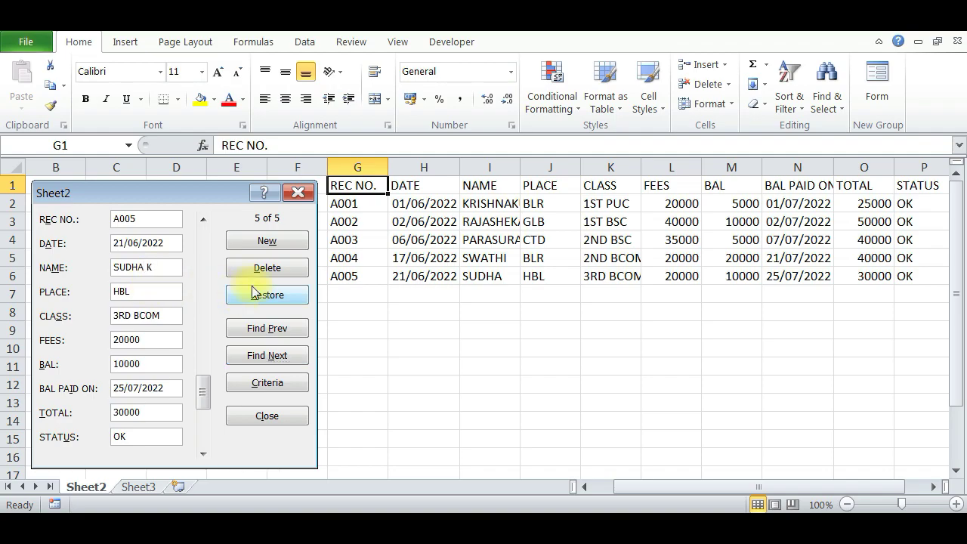
left_click(274, 241)
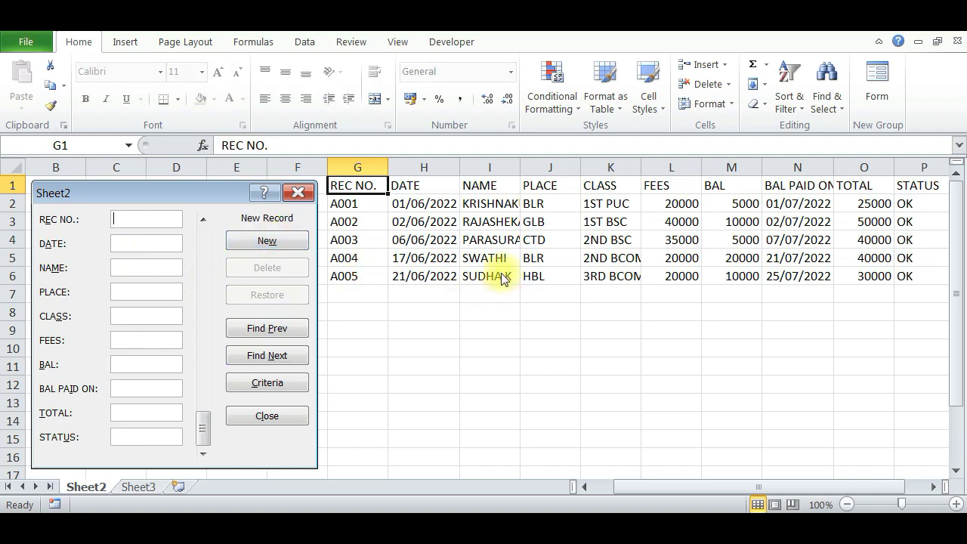